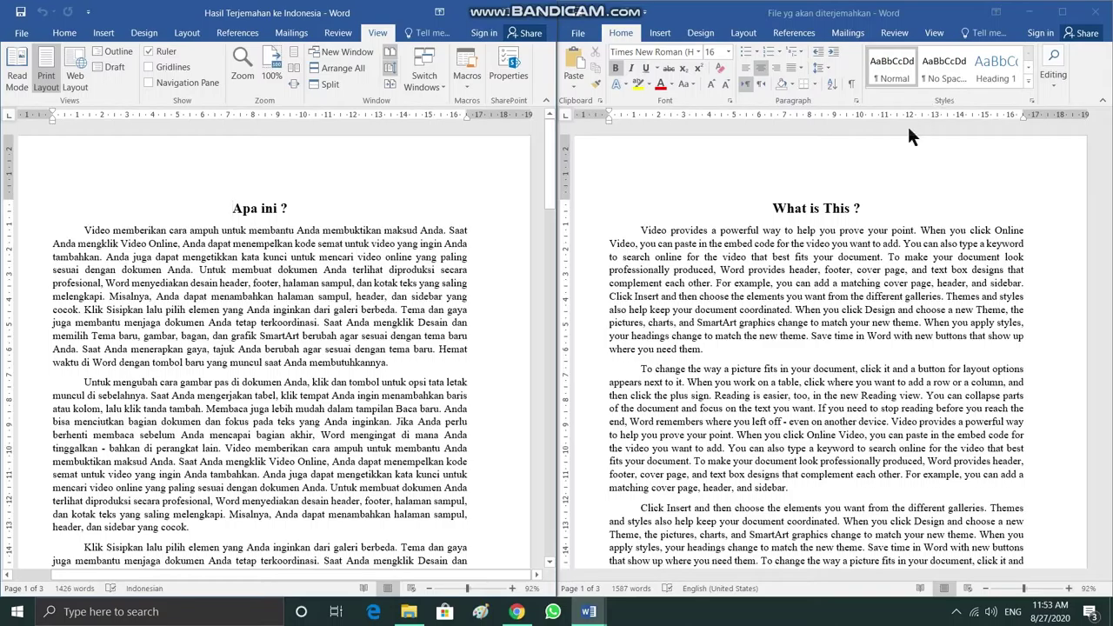
Put the English original on the left of the Indonesian translation and scroll both documents together
click(934, 33)
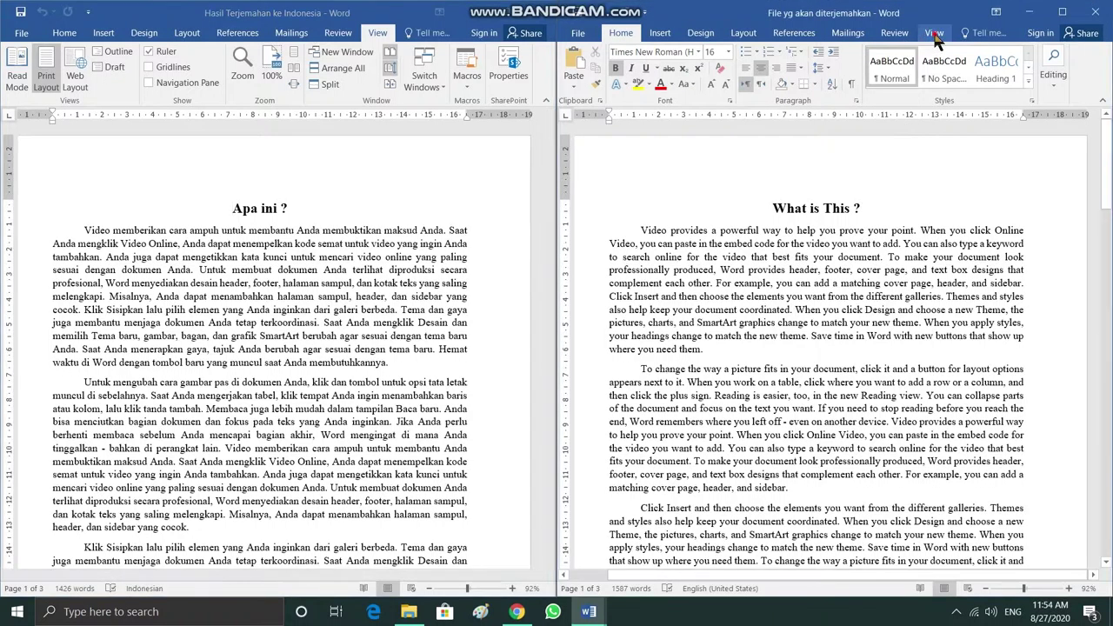
click(946, 85)
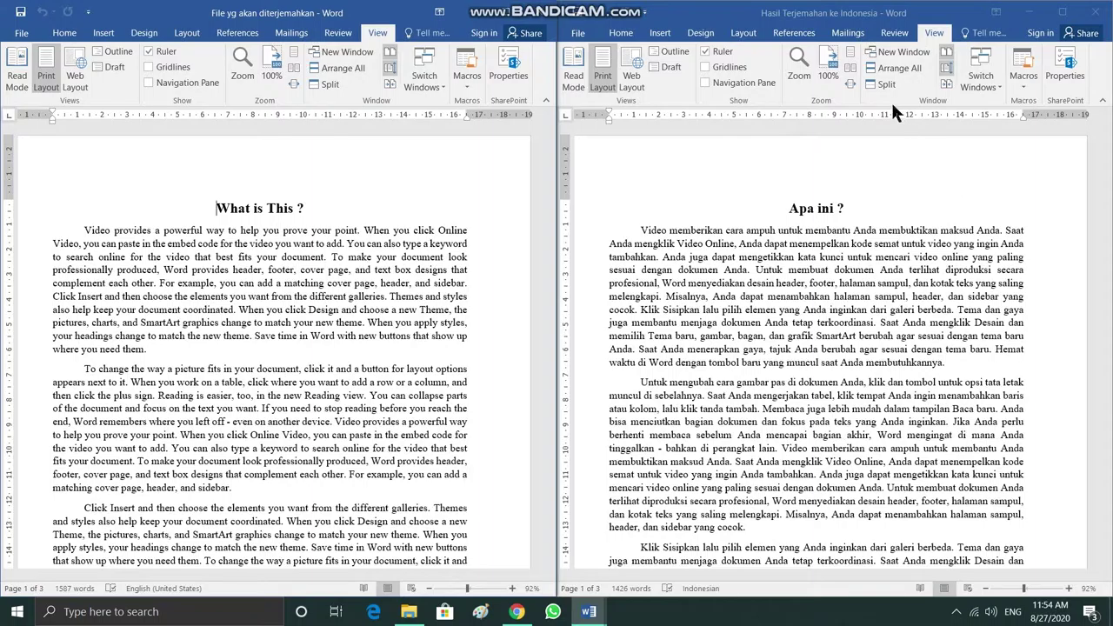
scroll(775, 331, down, 2)
scroll(774, 331, down, 4)
scroll(777, 339, down, 3)
scroll(778, 339, down, 6)
scroll(778, 339, down, 5)
scroll(778, 339, down, 5)
scroll(778, 339, down, 6)
scroll(778, 339, down, 6)
scroll(778, 339, down, 6)
scroll(778, 339, down, 2)
scroll(778, 339, down, 2)
scroll(778, 341, up, 5)
scroll(778, 341, up, 5)
scroll(778, 341, up, 5)
scroll(780, 341, up, 3)
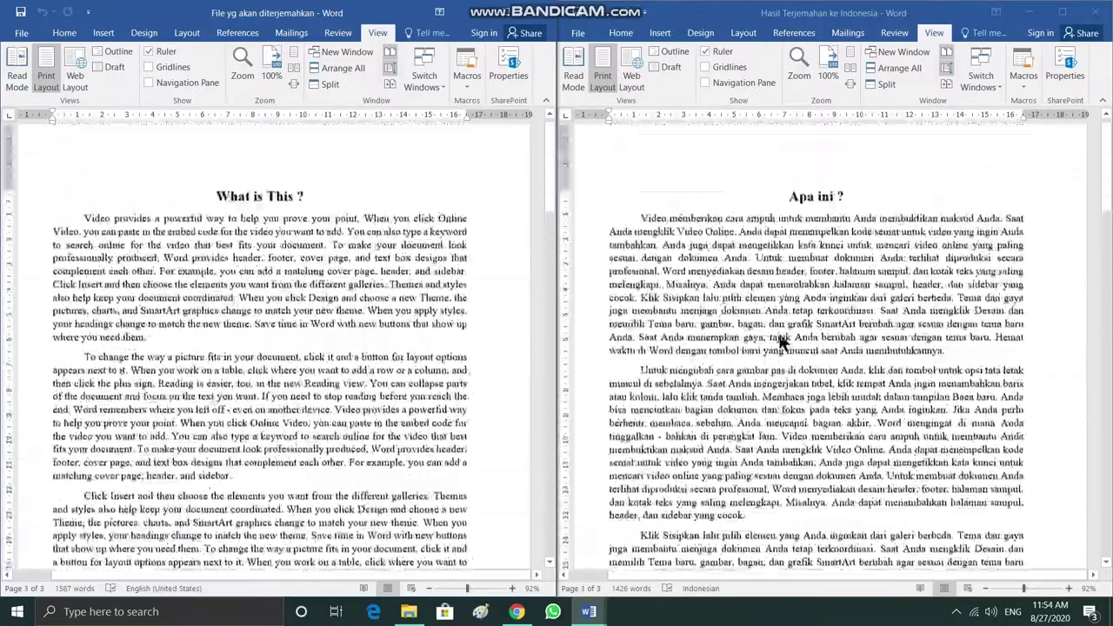
scroll(780, 341, down, 2)
scroll(778, 337, down, 4)
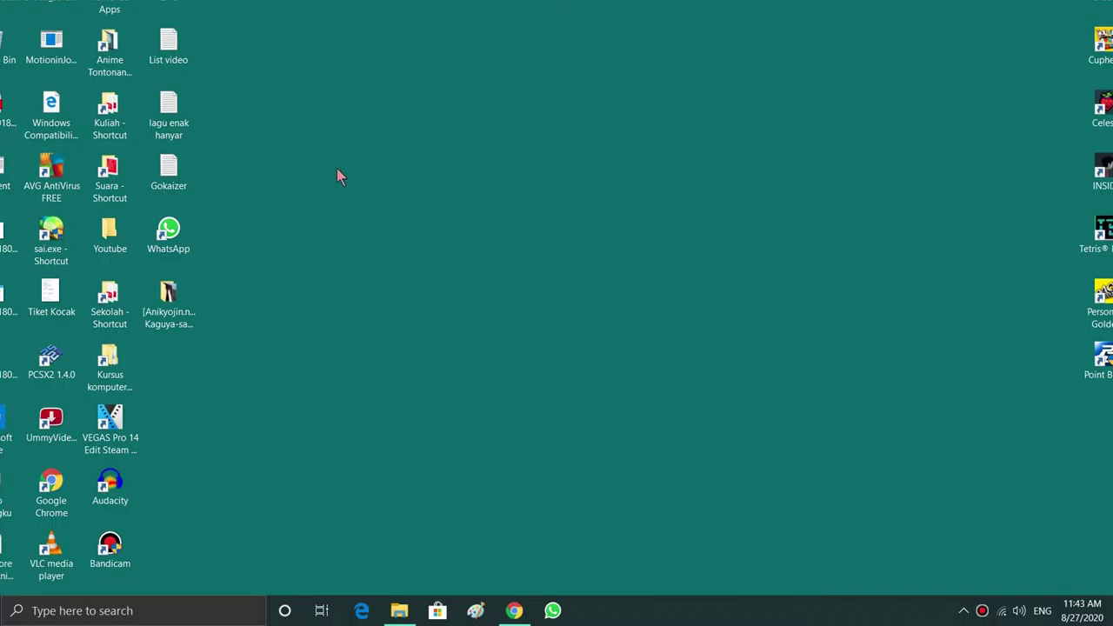
Open 'File yg akan diterjemahkan' from the Cara Menerjemahkan Otomatis File Microsoft Word folder
drag(338, 171, 346, 179)
mouse_move(438, 224)
mouse_down()
mouse_move(465, 248)
mouse_move(722, 335)
mouse_move(802, 439)
mouse_move(881, 449)
mouse_move(949, 408)
mouse_up()
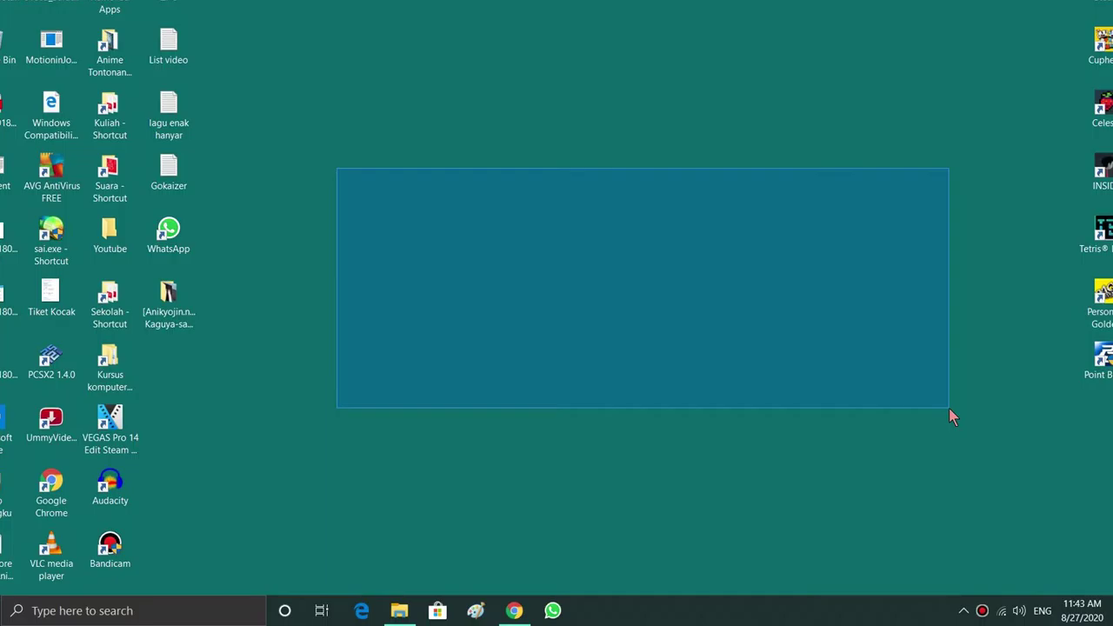
drag(948, 408, 949, 408)
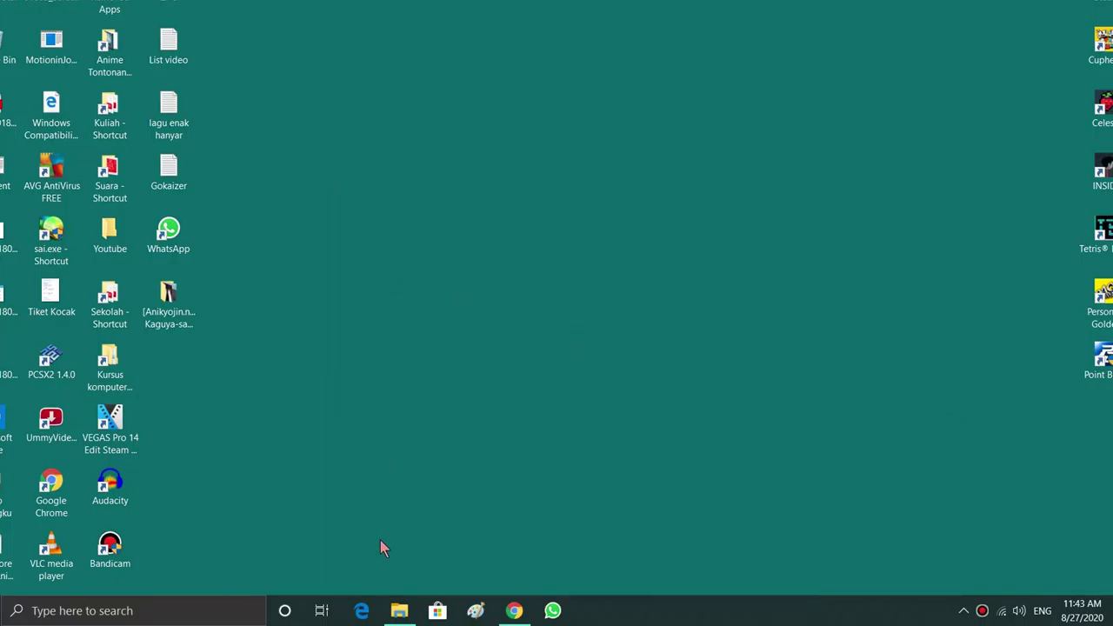
click(399, 610)
click(416, 212)
double_click(402, 206)
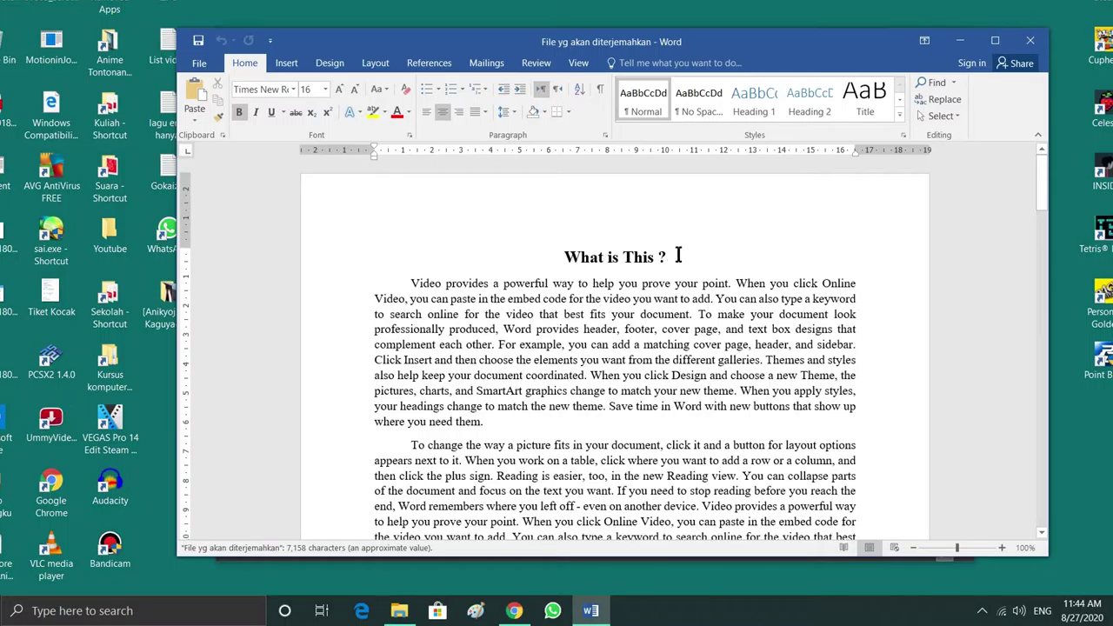
Read through the English document, close Word, and return to Google Translate in Chrome
scroll(631, 248, down, 2)
scroll(628, 252, down, 4)
scroll(626, 254, down, 5)
scroll(623, 257, down, 5)
scroll(623, 256, down, 5)
scroll(618, 287, down, 5)
scroll(611, 316, down, 5)
scroll(611, 347, down, 5)
scroll(611, 347, up, 3)
scroll(681, 351, up, 3)
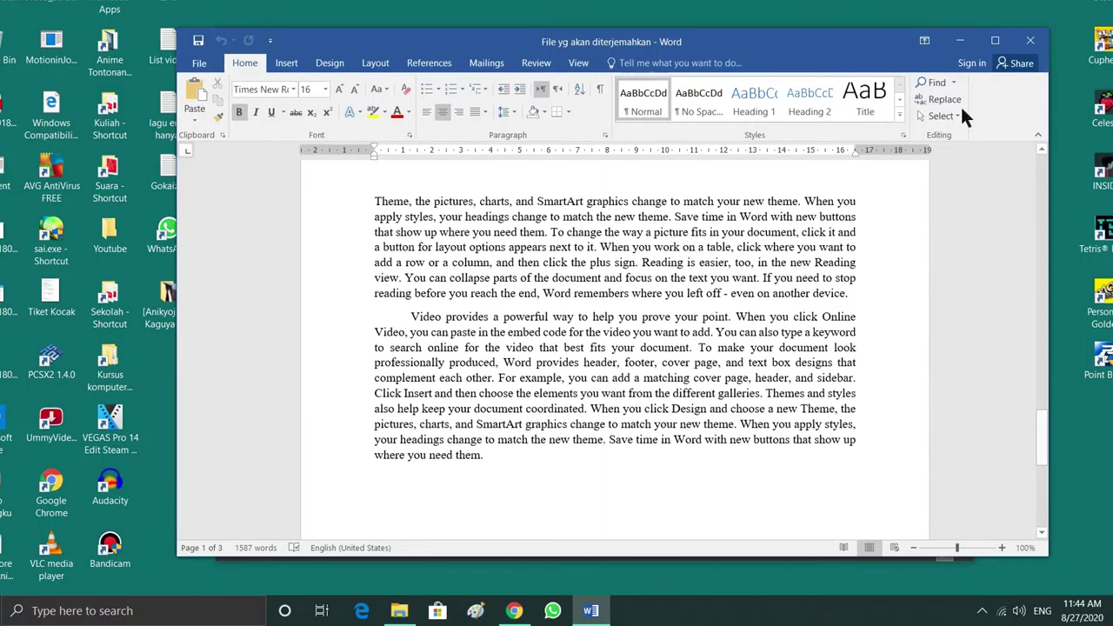
click(1033, 44)
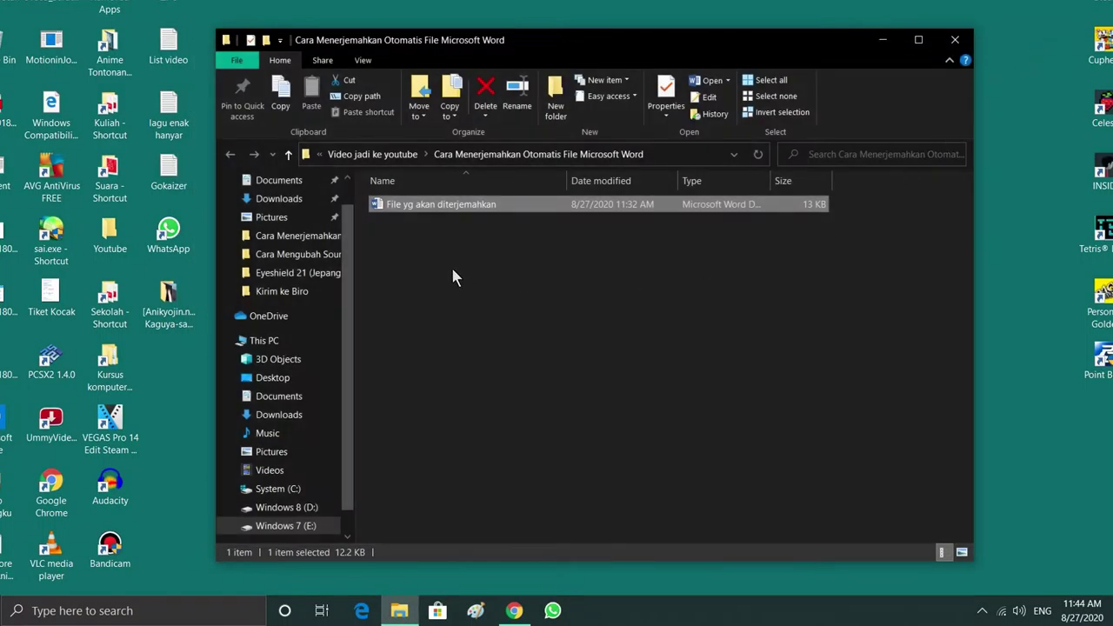
click(514, 610)
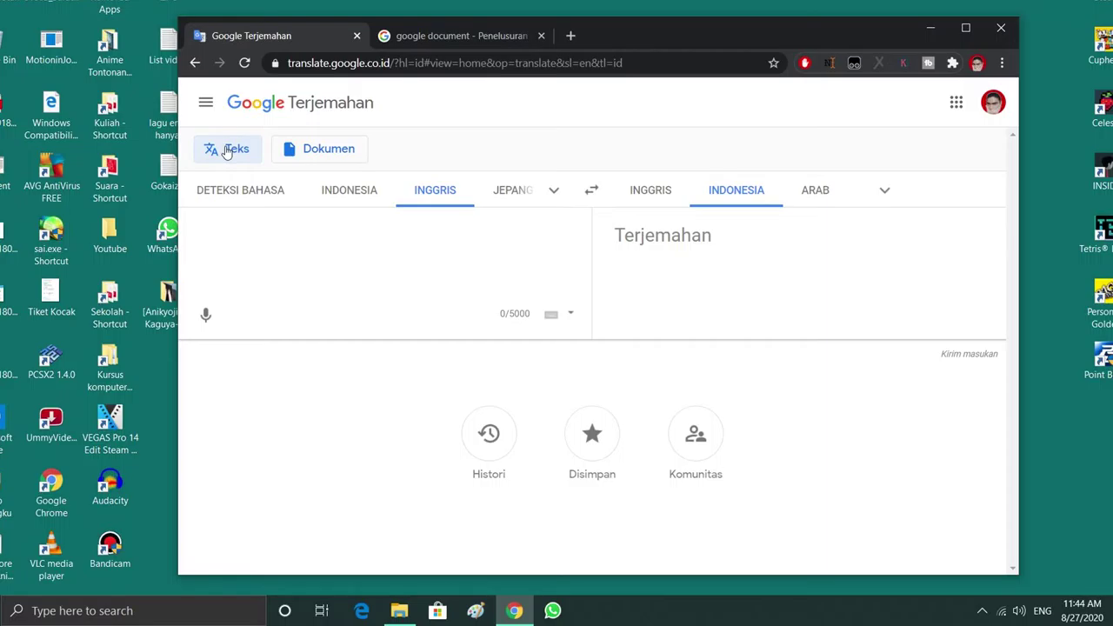
Upload 'File yg akan diterjemahkan' as a document in Google Translate and translate it into Indonesian
click(318, 156)
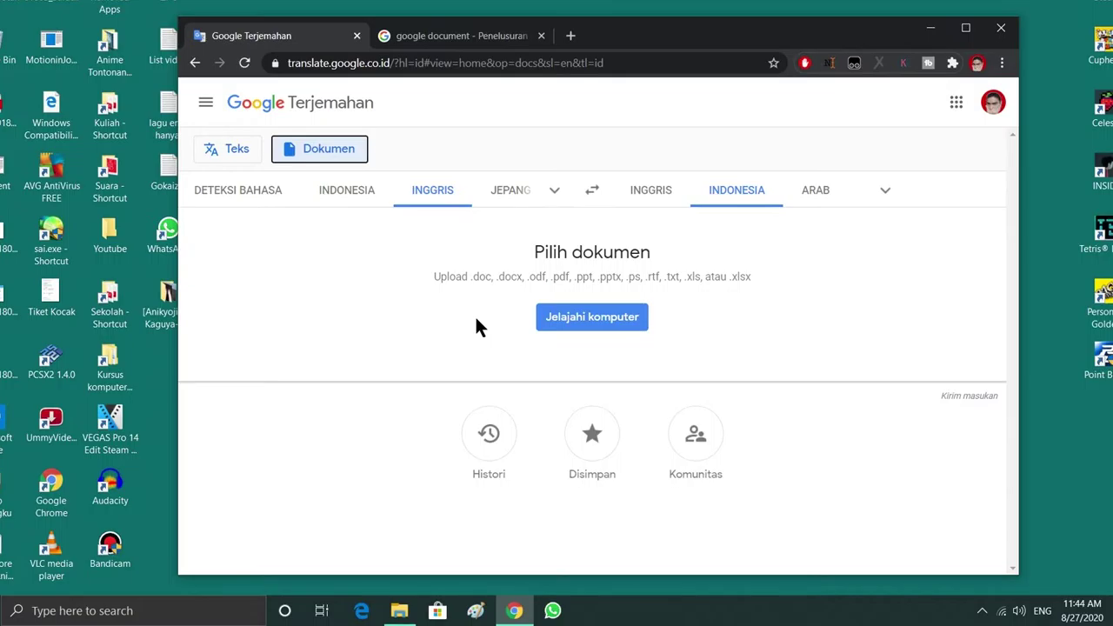
click(615, 316)
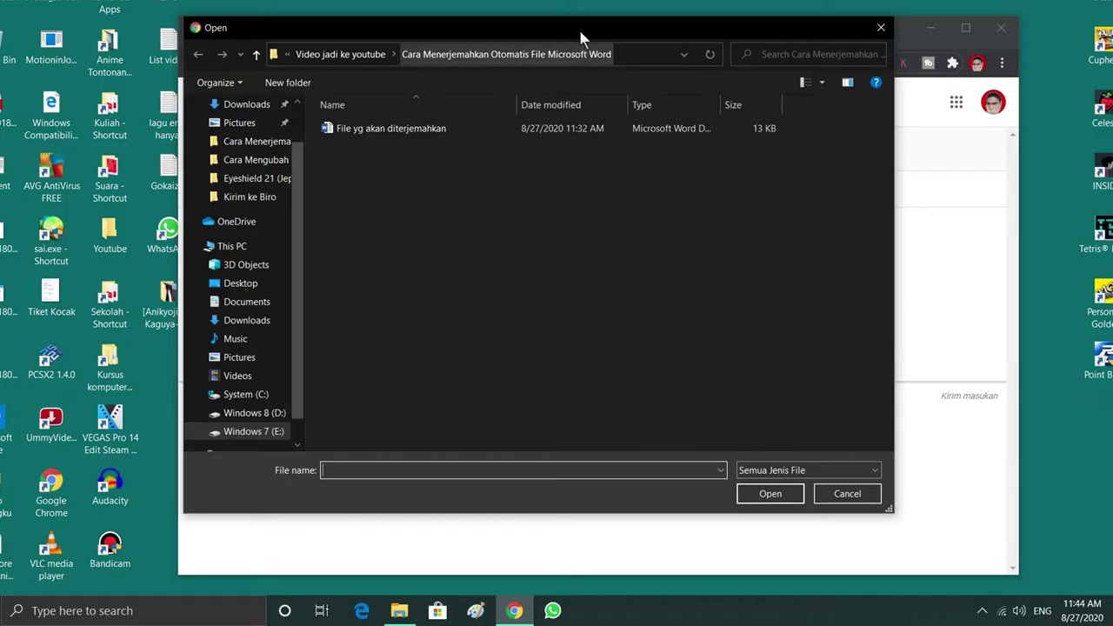
drag(578, 28, 620, 63)
click(481, 165)
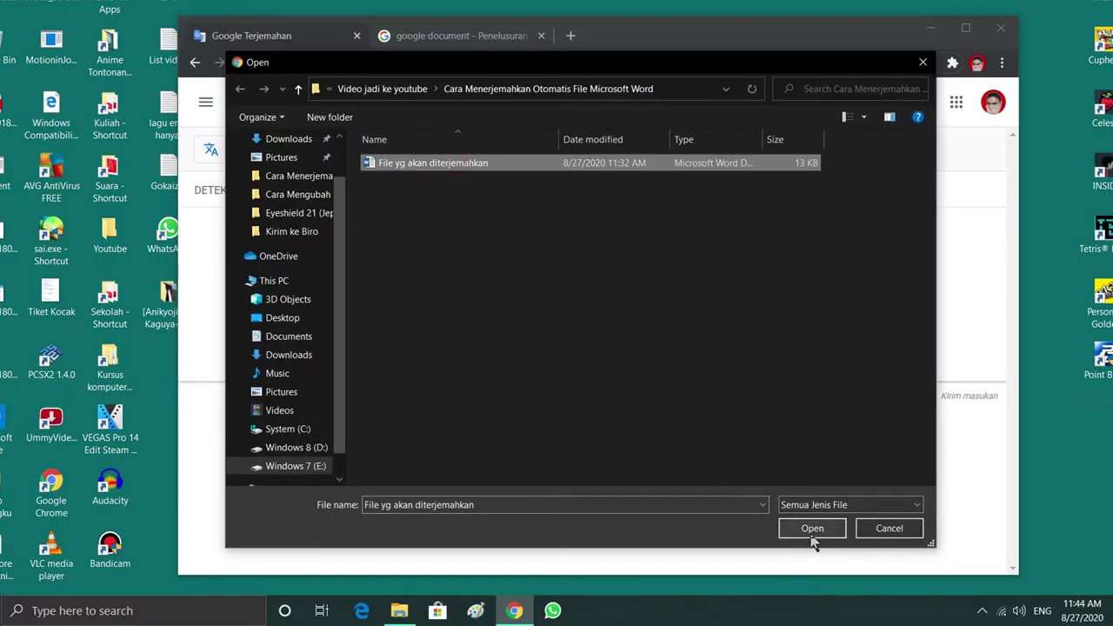
click(809, 528)
click(919, 329)
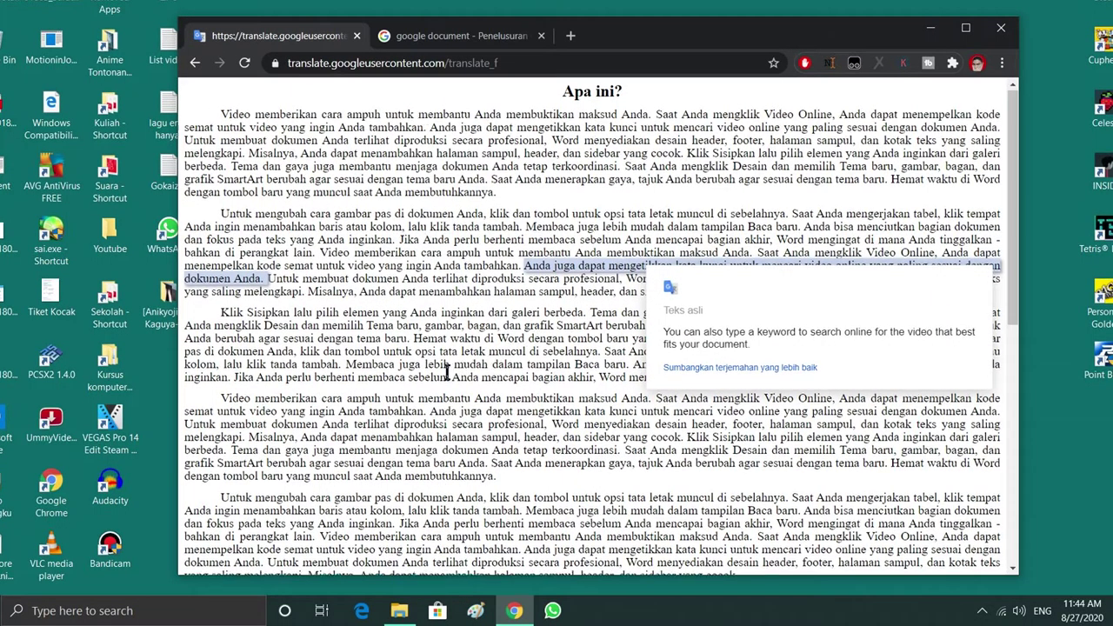
Select all of the Indonesian translation on the page and copy it
scroll(452, 376, down, 3)
scroll(450, 380, up, 5)
key(ctrl+a)
right_click(577, 94)
click(600, 102)
click(32, 611)
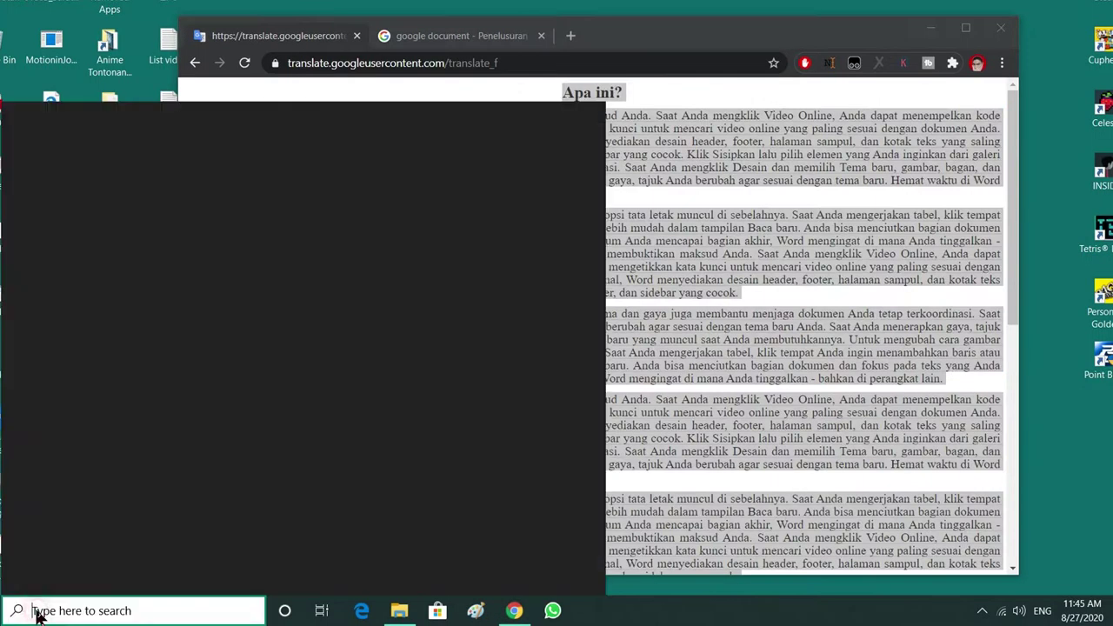
Paste the copied Indonesian translation into a new blank Word 2016 document
text(word)
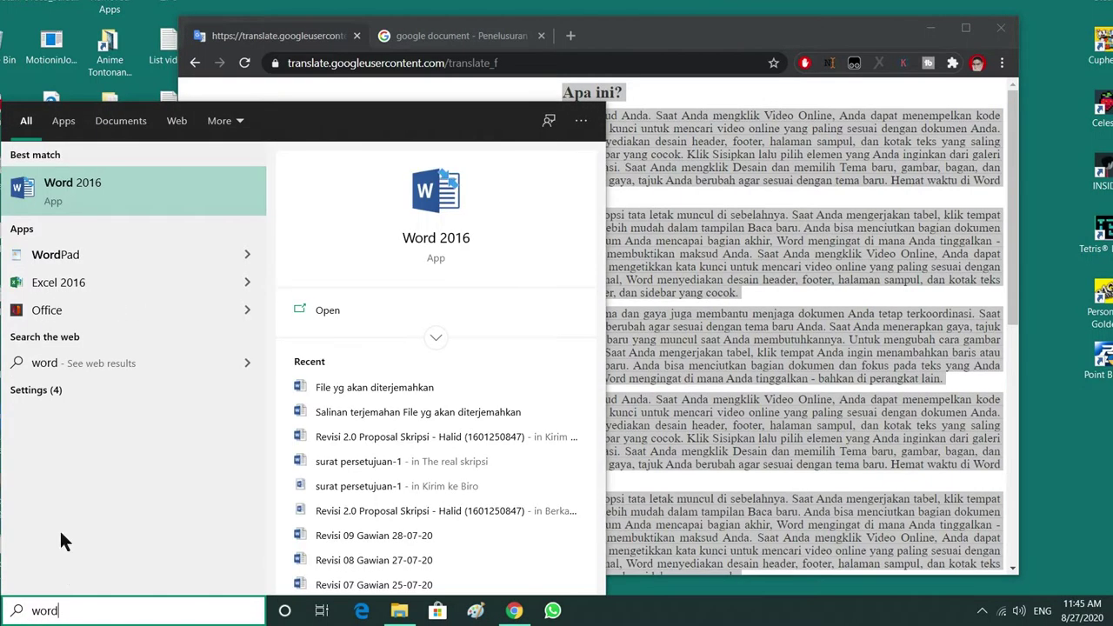
click(199, 200)
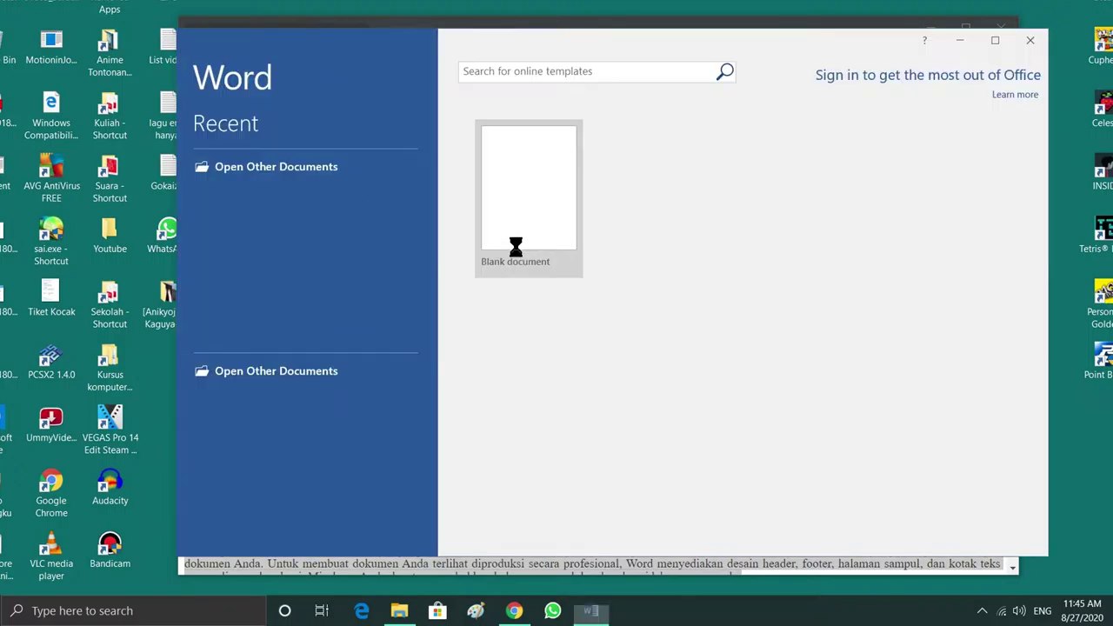
click(543, 219)
right_click(437, 248)
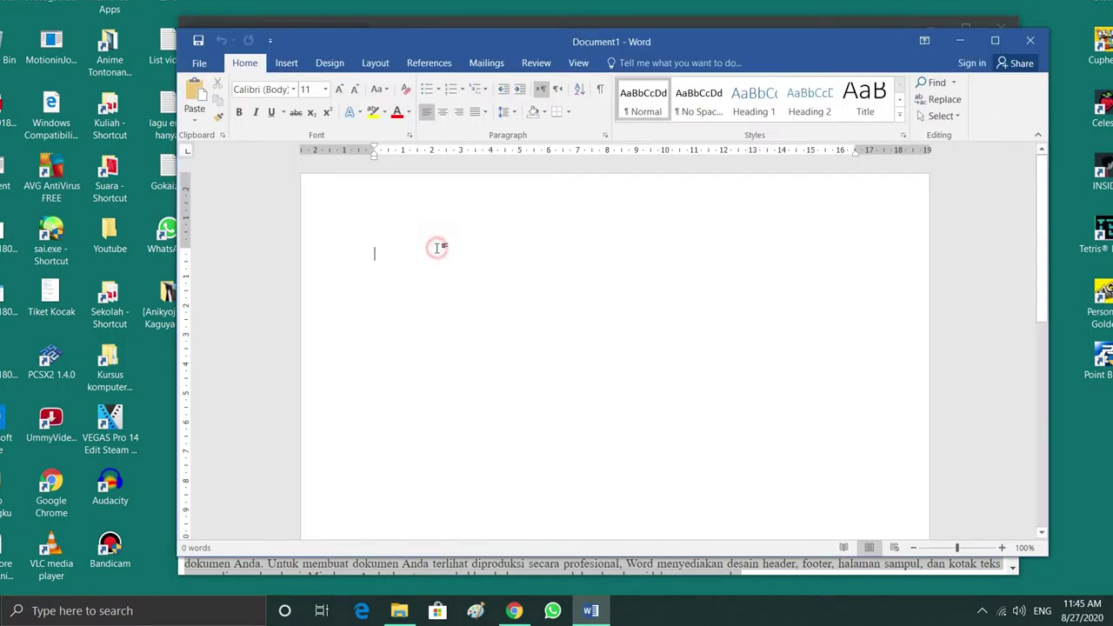
click(466, 314)
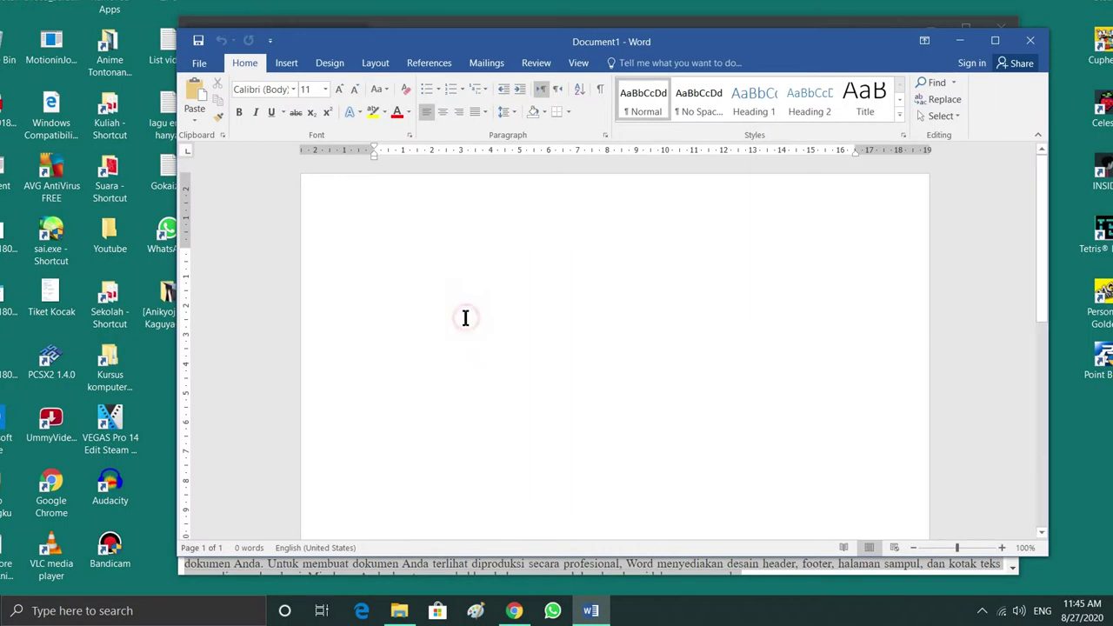
Check the pasted text, then close the document without saving
scroll(679, 480, down, 3)
scroll(679, 479, up, 5)
scroll(679, 480, up, 5)
scroll(679, 479, up, 4)
scroll(679, 480, up, 10)
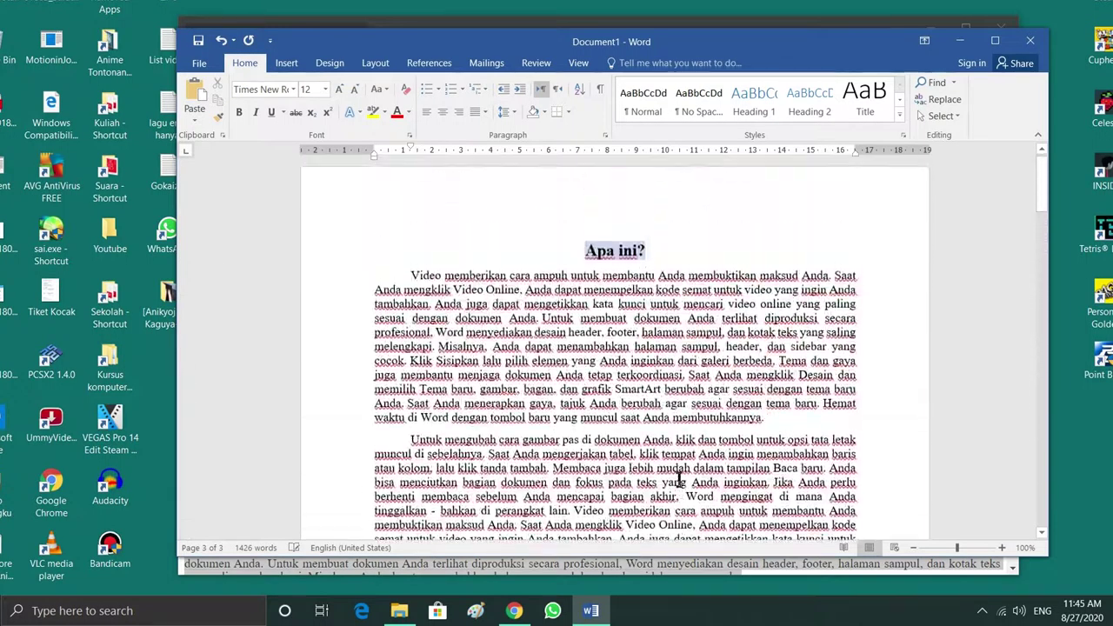
click(1042, 50)
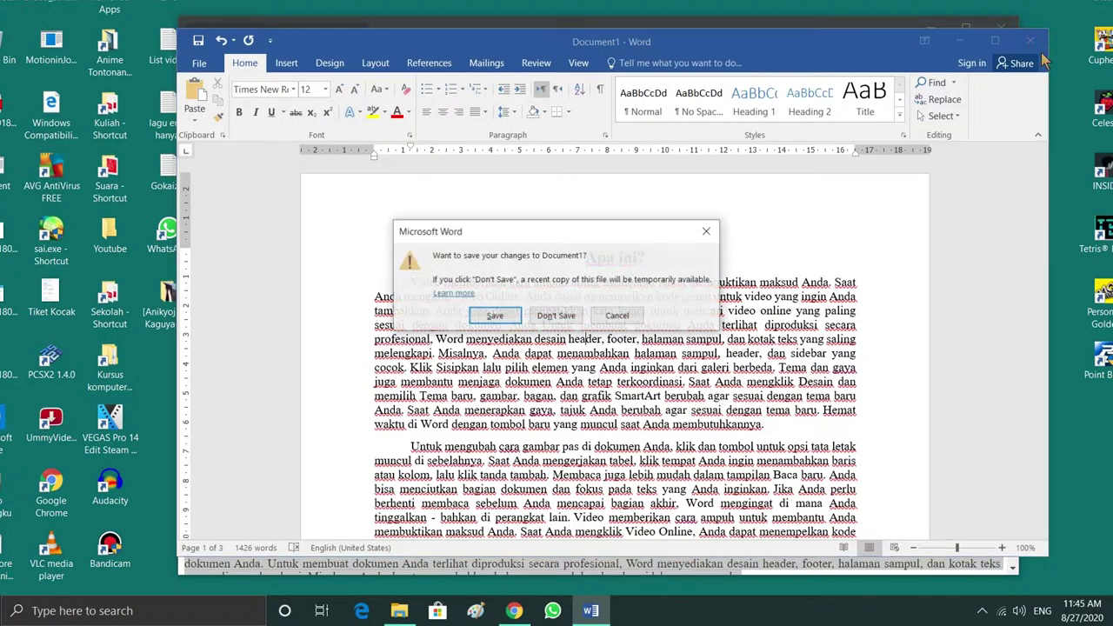
click(537, 315)
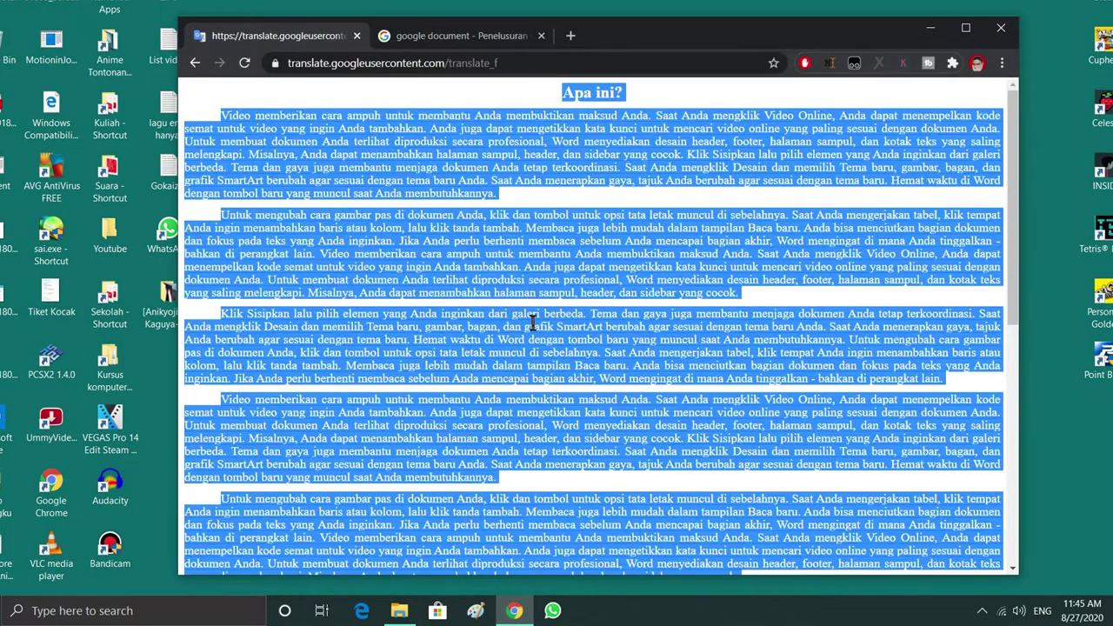
Clear the translation selection and switch to the 'google document' search results
click(383, 92)
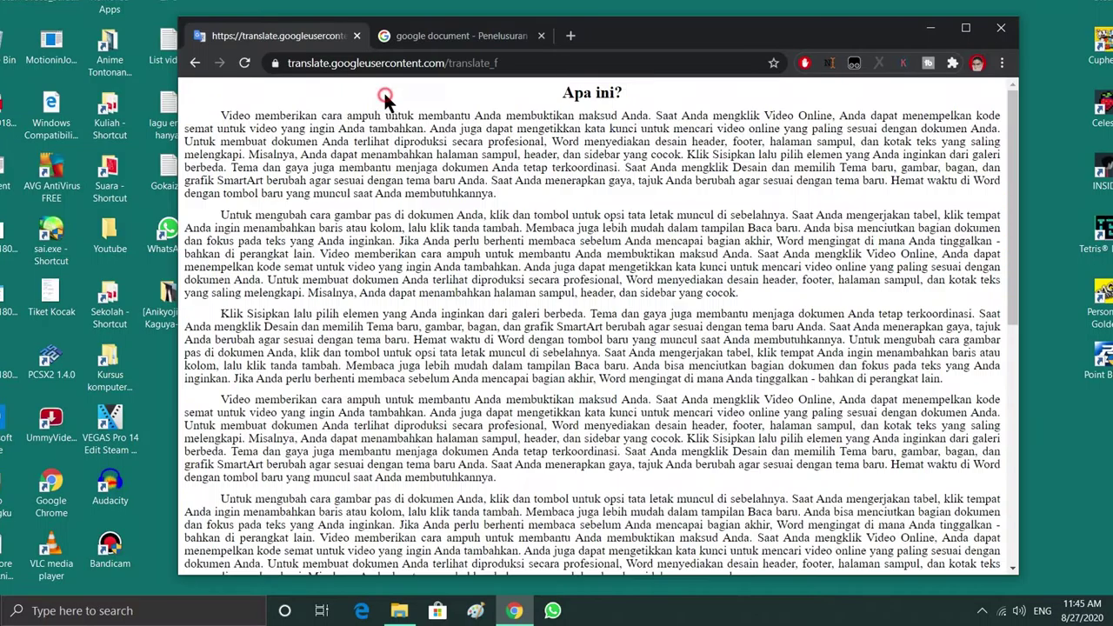
click(440, 43)
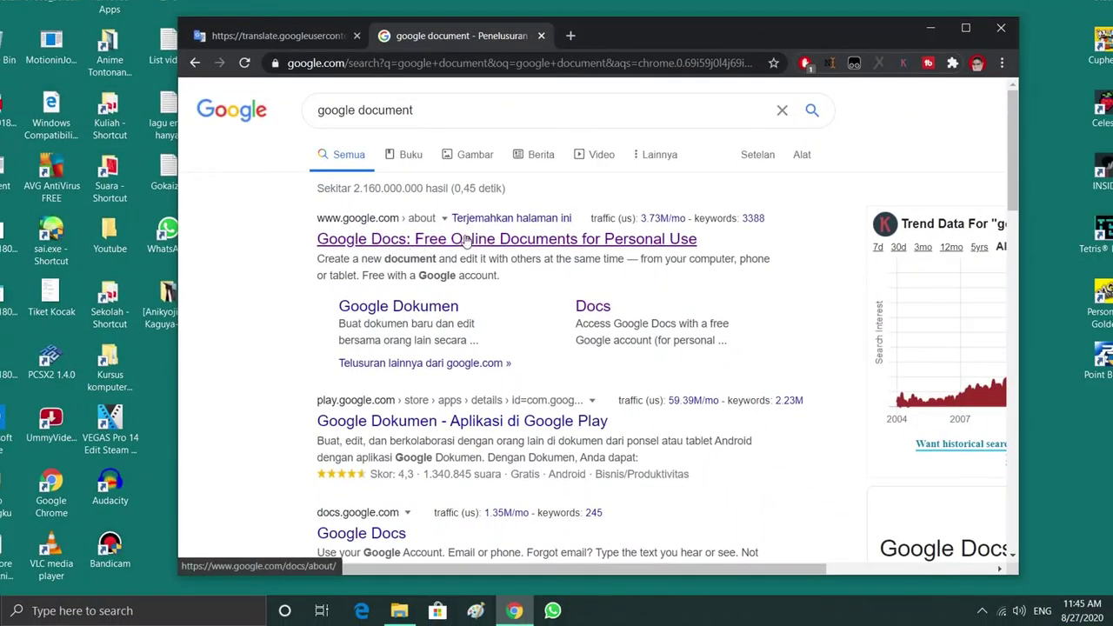
Go from the search results to Google Docs and start a new blank document
click(480, 240)
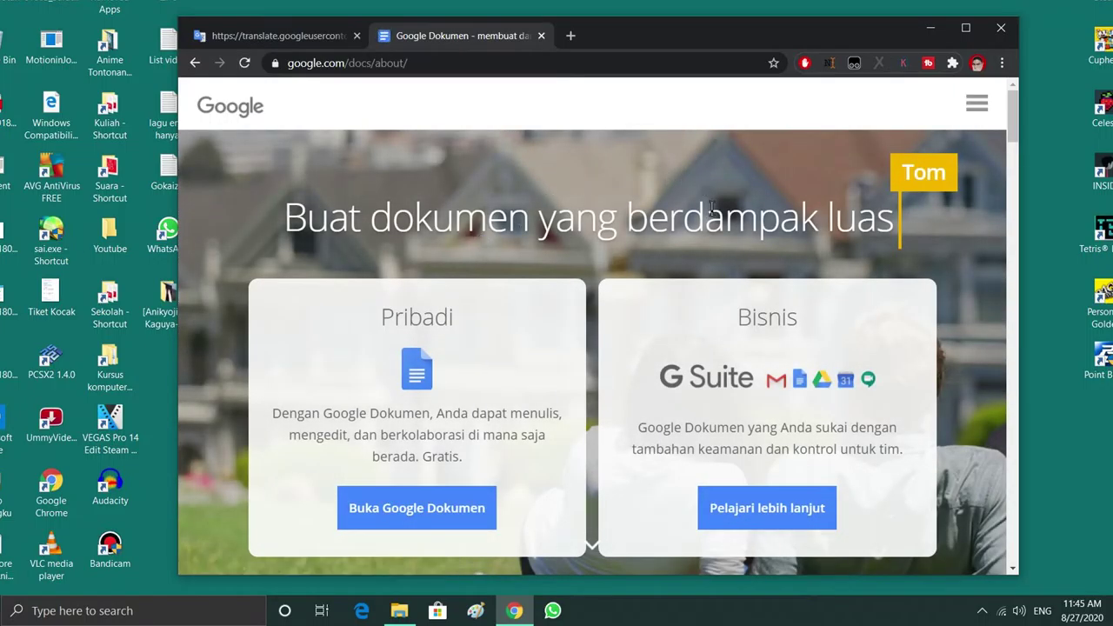
click(421, 508)
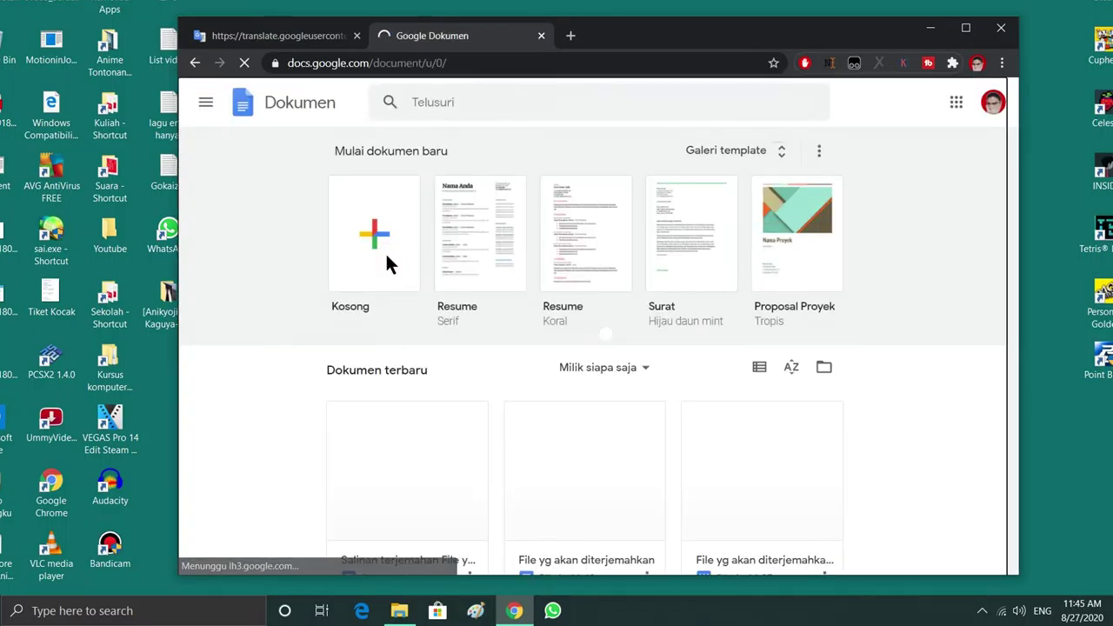
click(388, 263)
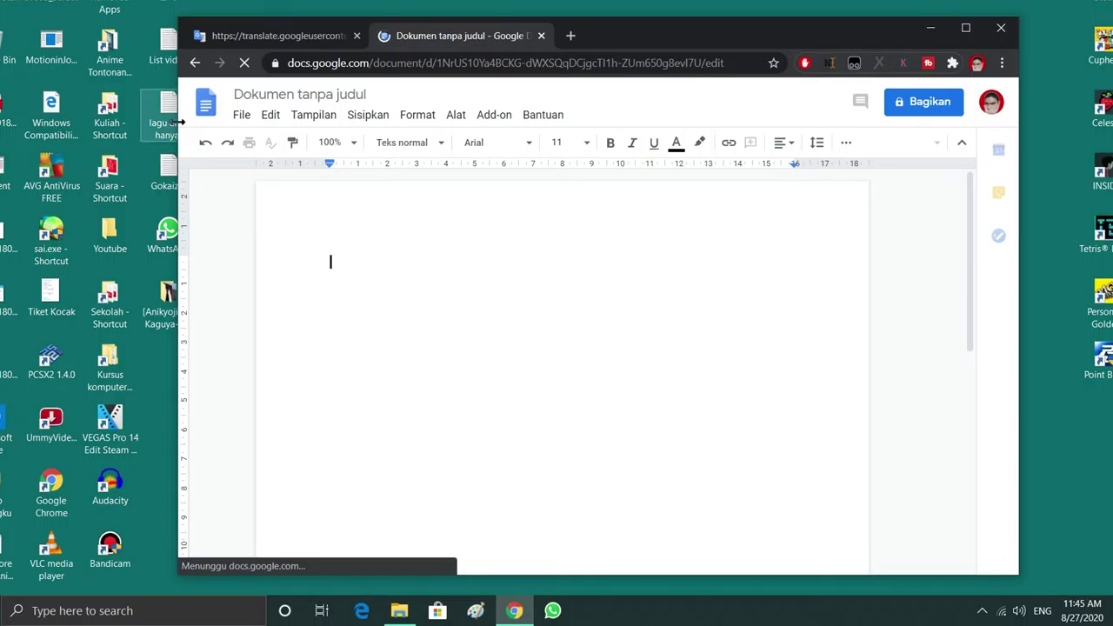
click(241, 116)
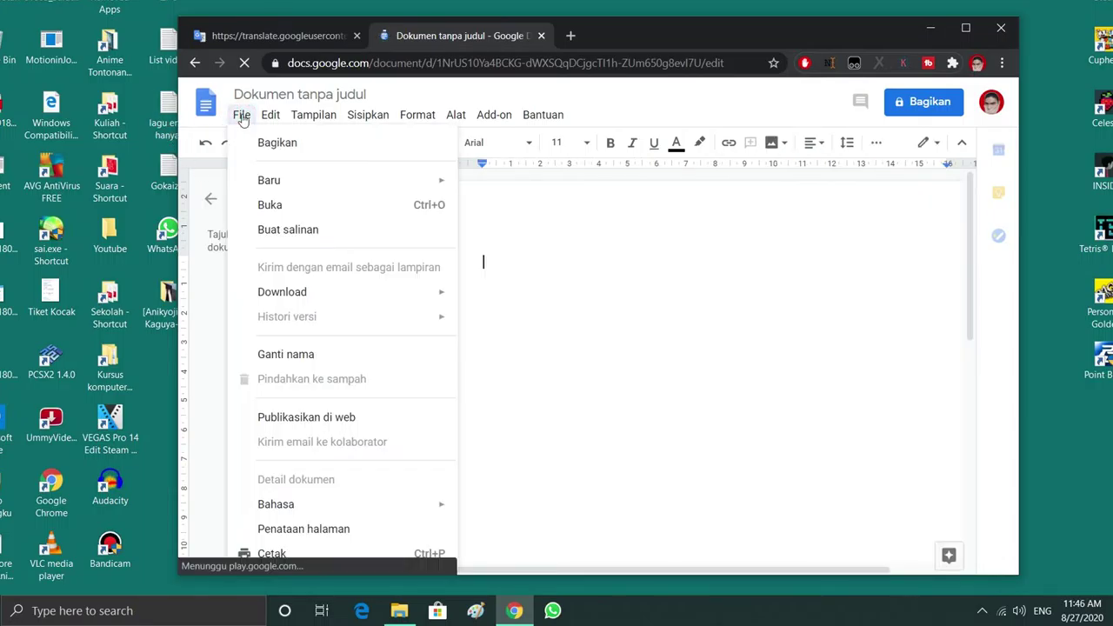
Upload the Word file 'File yg akan diterjemahkan' from the computer and open it in Google Docs
click(282, 205)
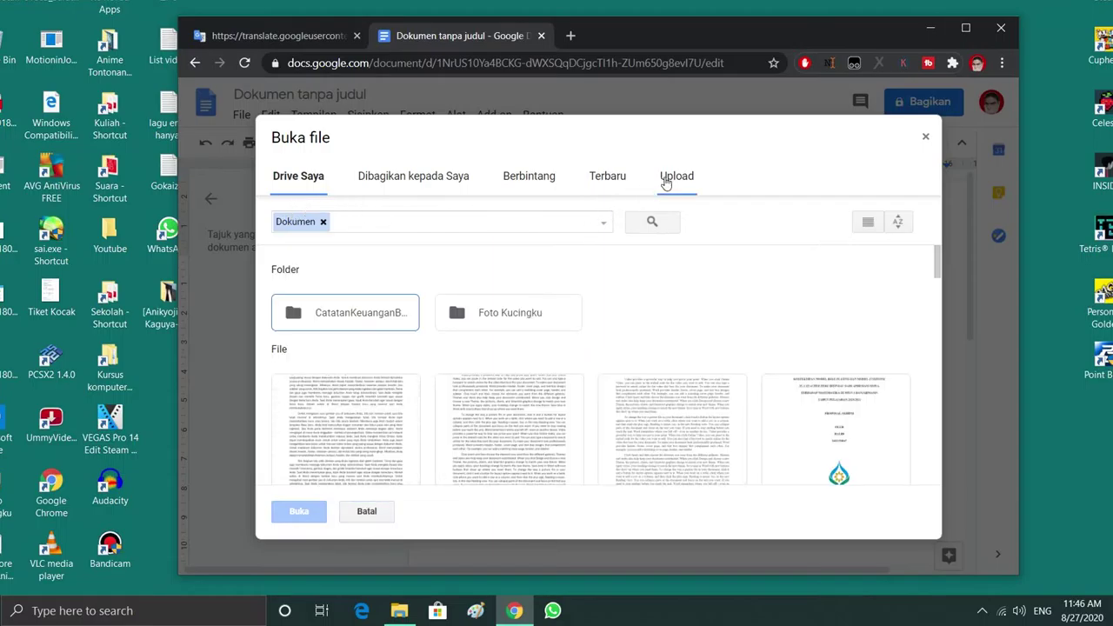
click(675, 176)
click(596, 365)
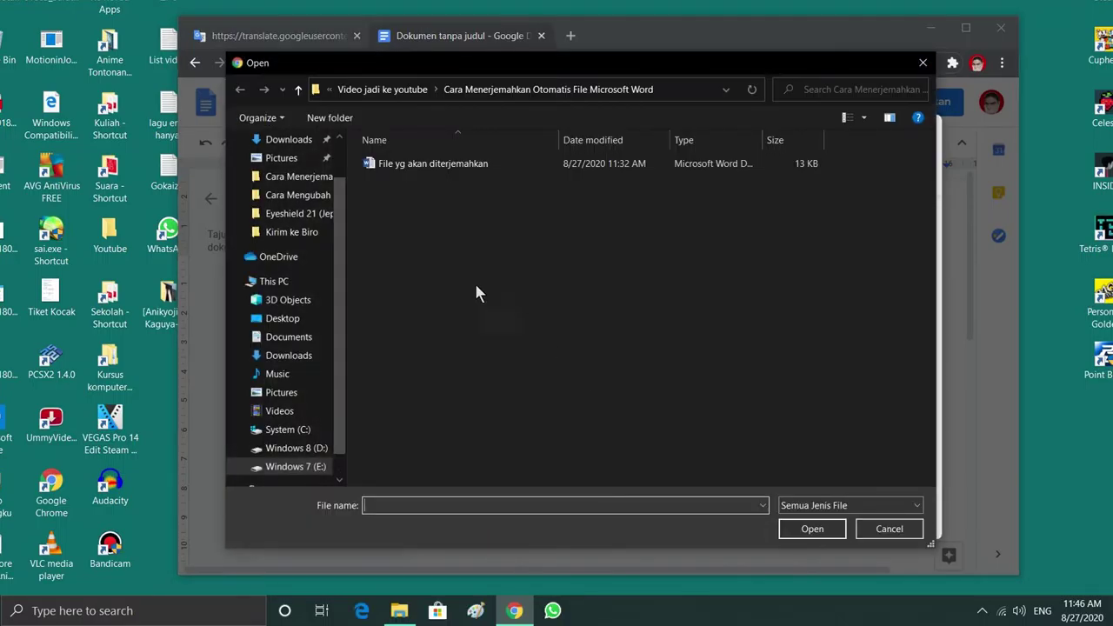
click(405, 165)
click(811, 528)
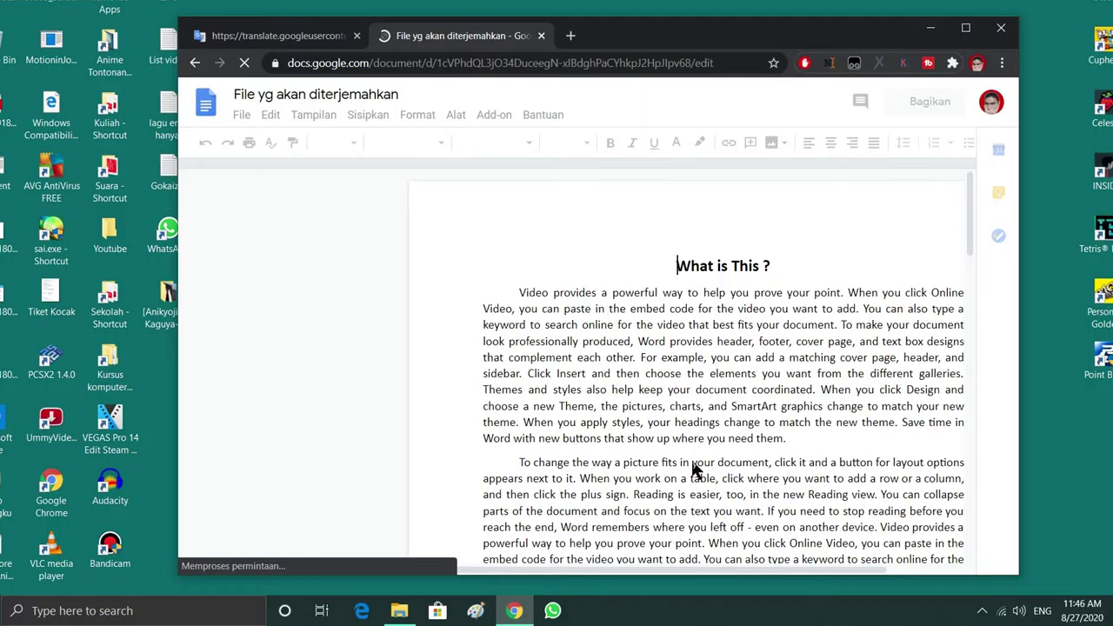
drag(538, 578, 600, 581)
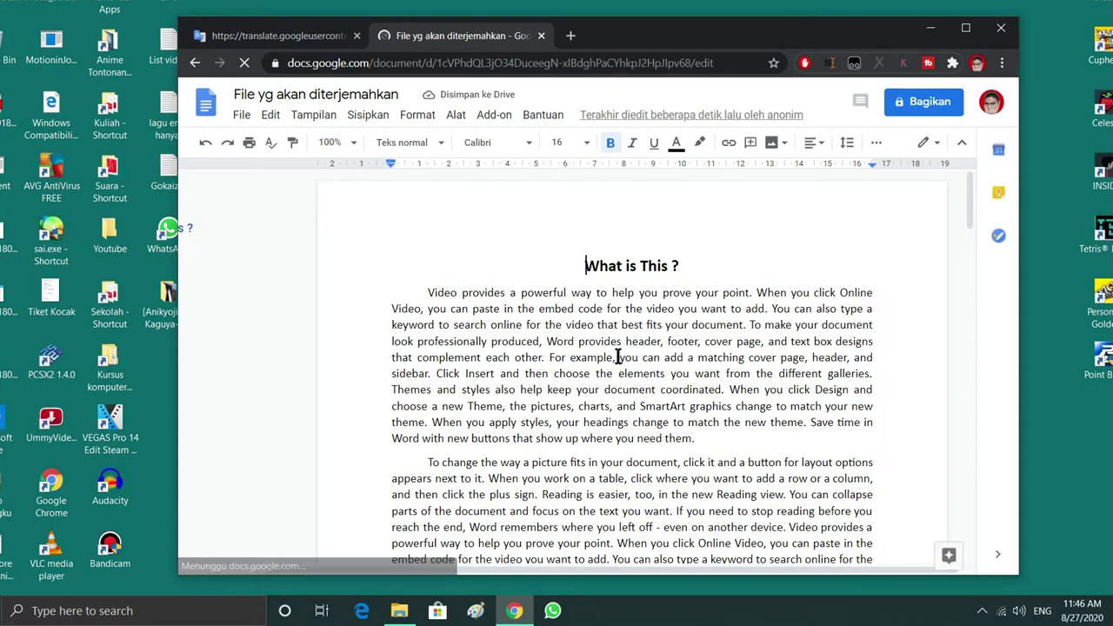
Translate the document into Indonesian as a new copy titled 'Hasil Terjemahan ke Indonesia'
click(455, 116)
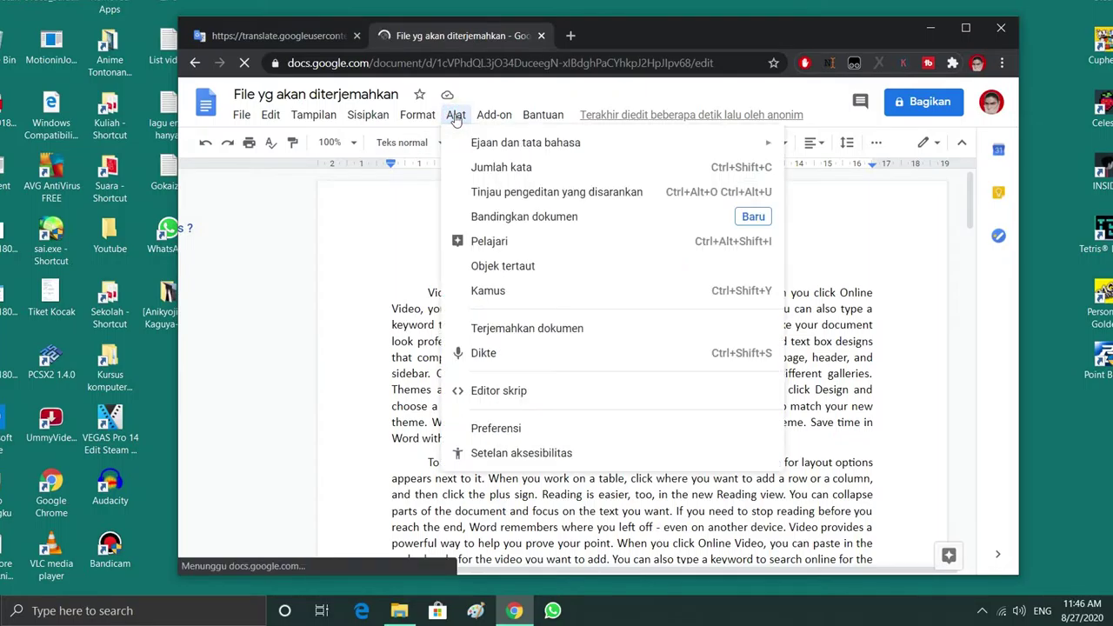
click(499, 334)
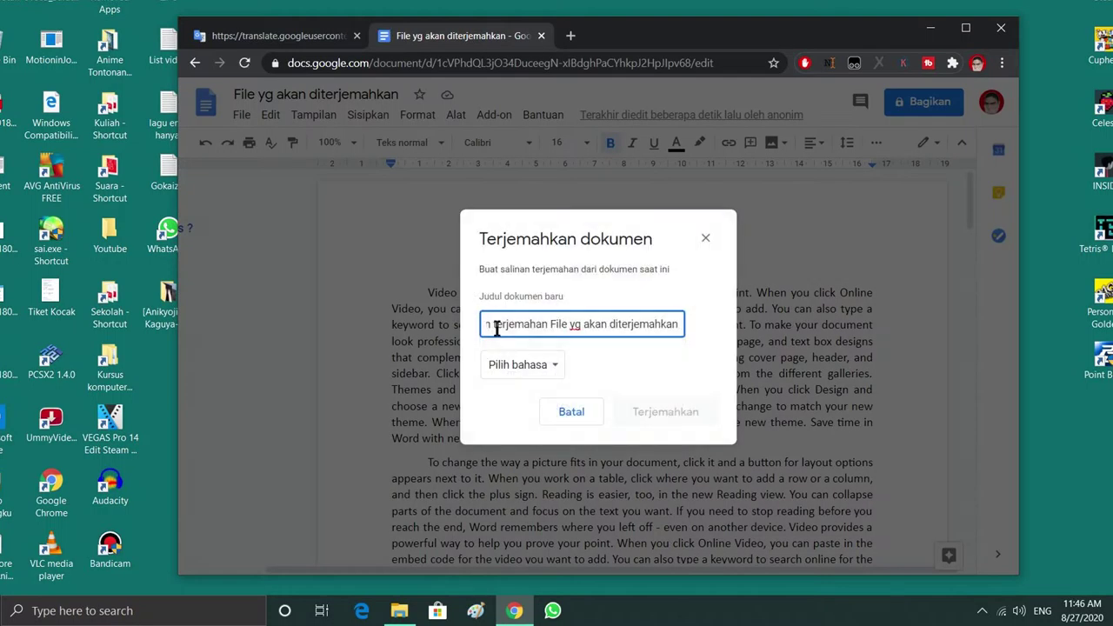
click(520, 365)
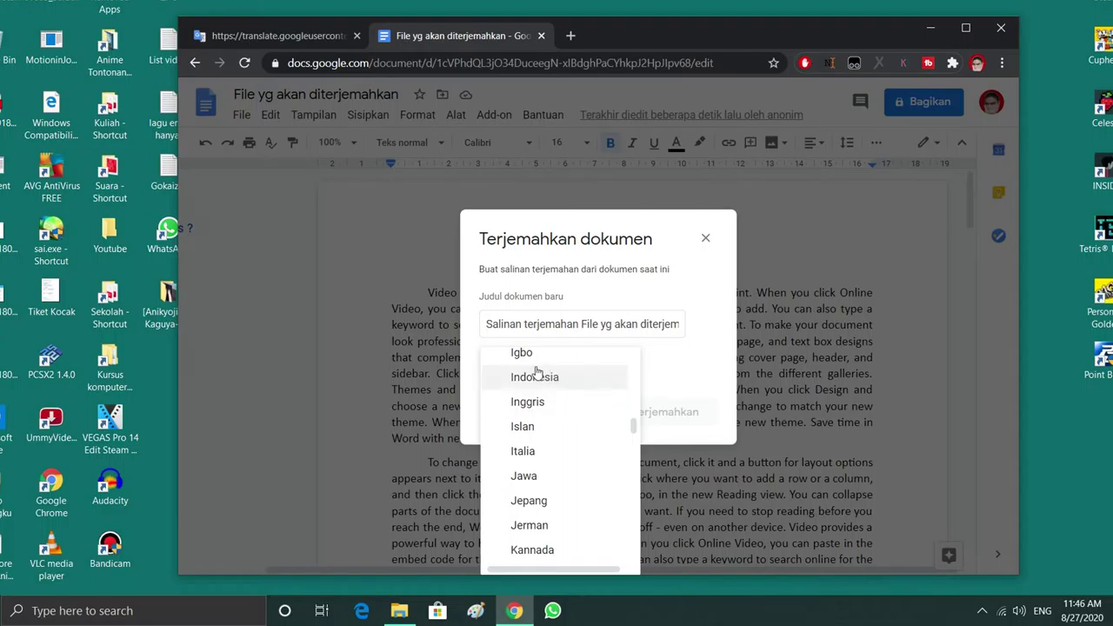
click(530, 377)
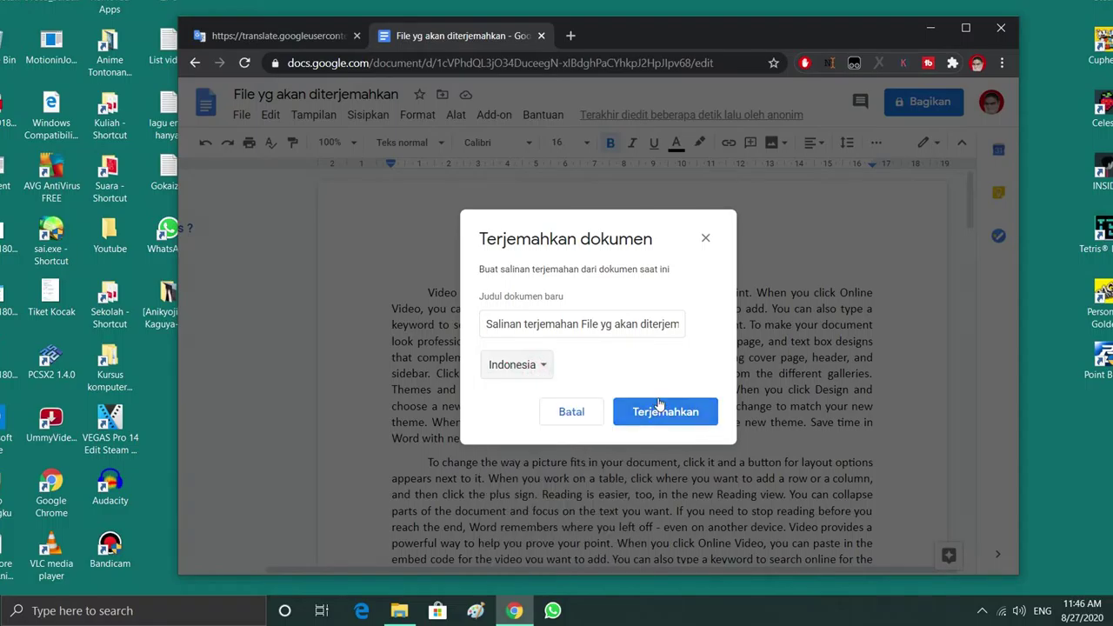
click(610, 328)
key(ctrl+a)
key(BackSpace)
text(Hasil Terjemahan ke Indones)
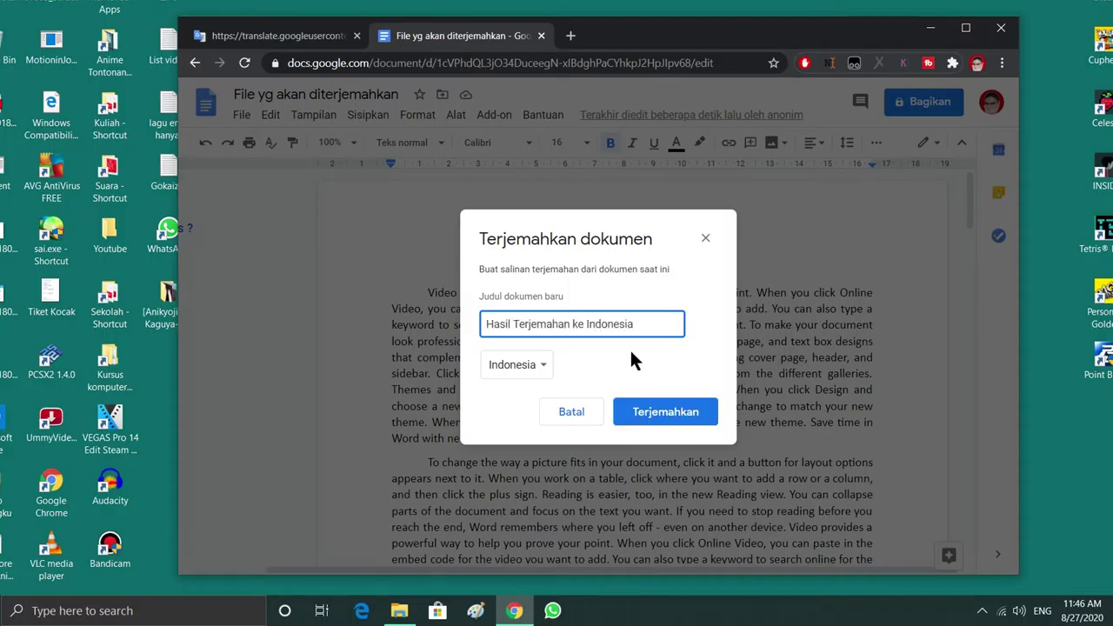
click(659, 421)
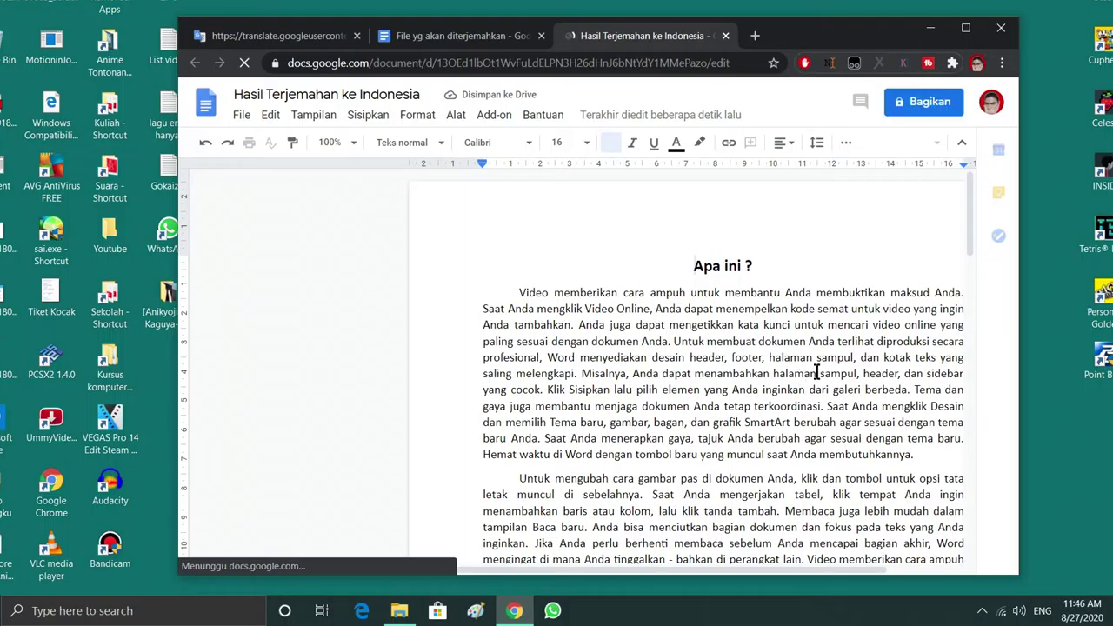
Download the translation as Word file 'Hasil Terjemahan ke Indonesia' (.docx) into the original's folder and view it in File Explorer
drag(778, 572, 805, 573)
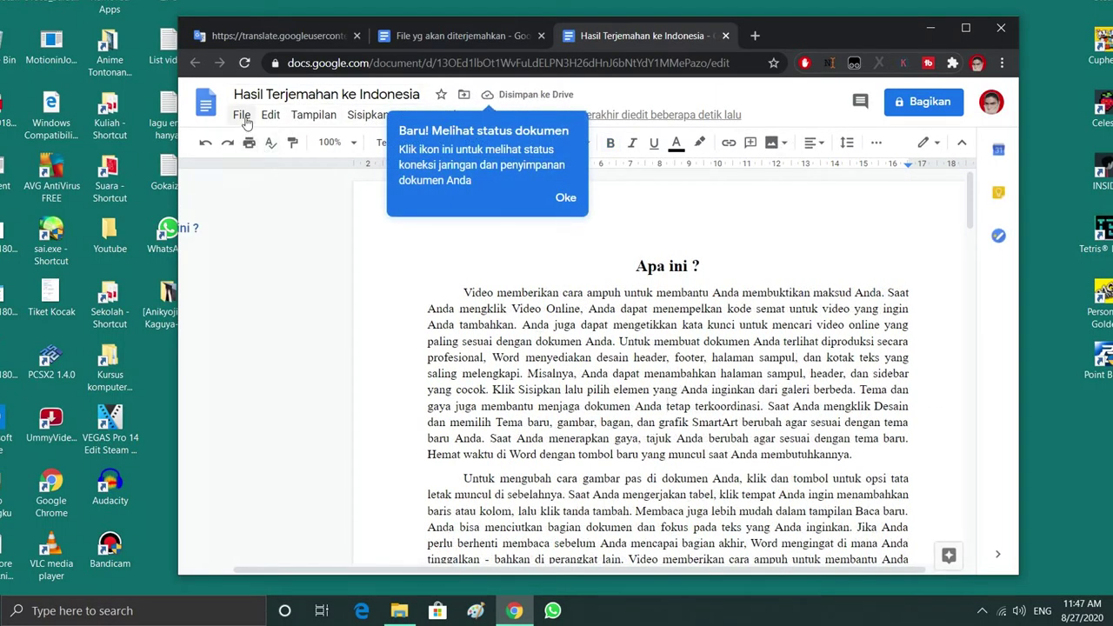
click(242, 115)
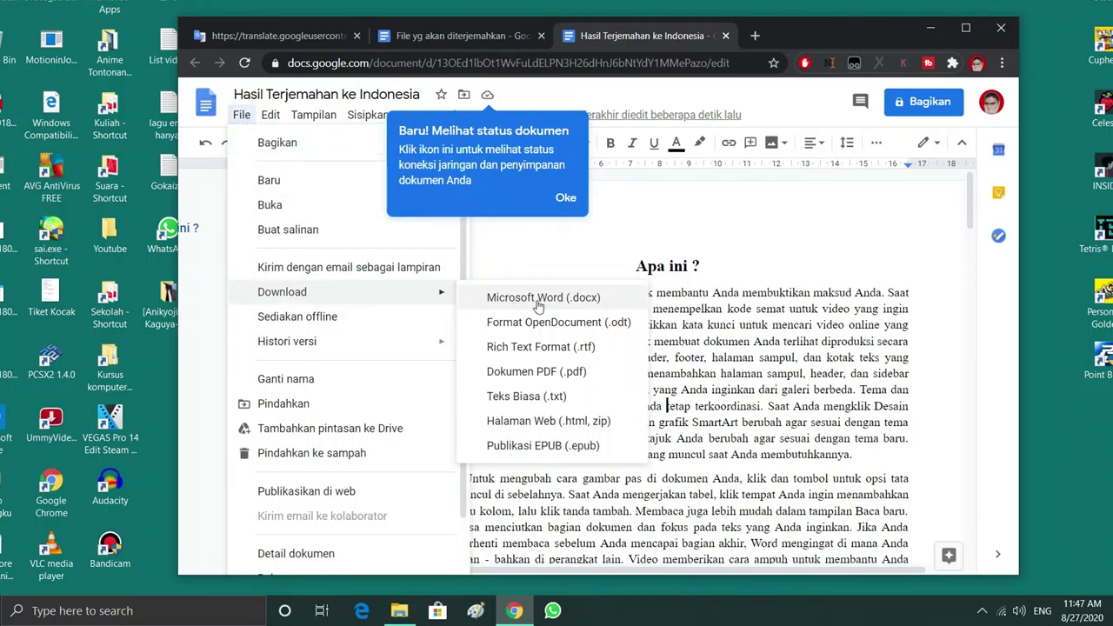
click(541, 302)
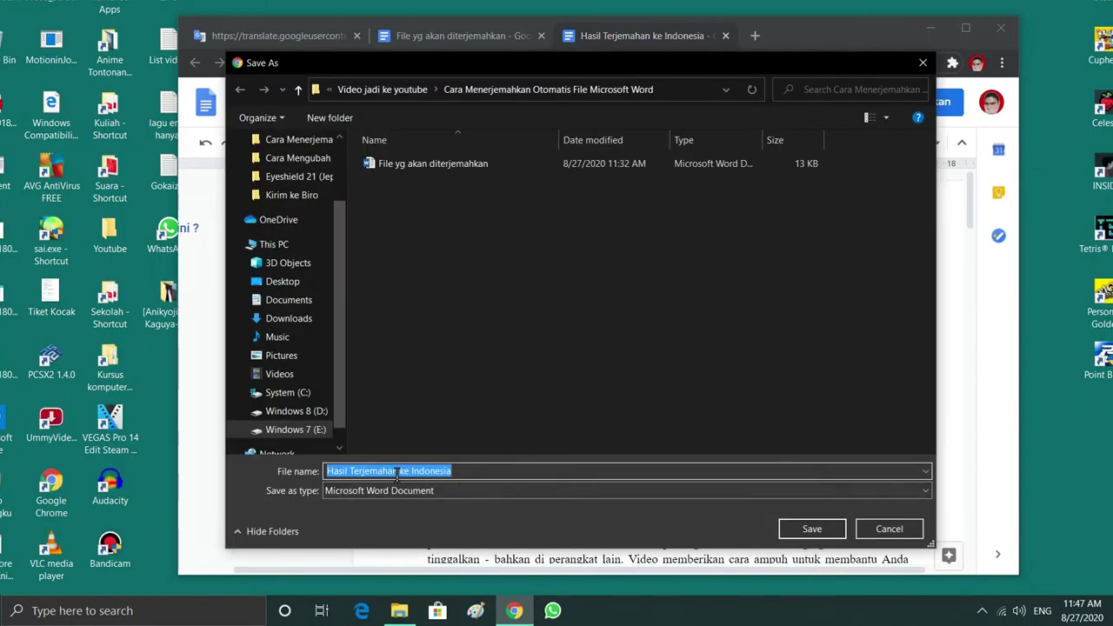
click(811, 529)
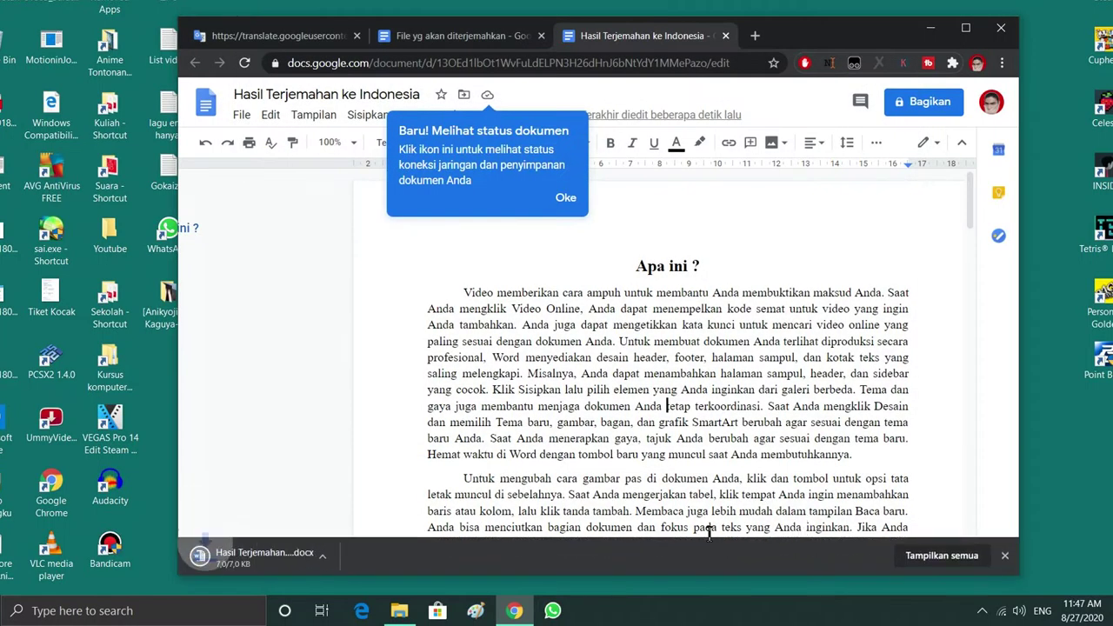
click(398, 611)
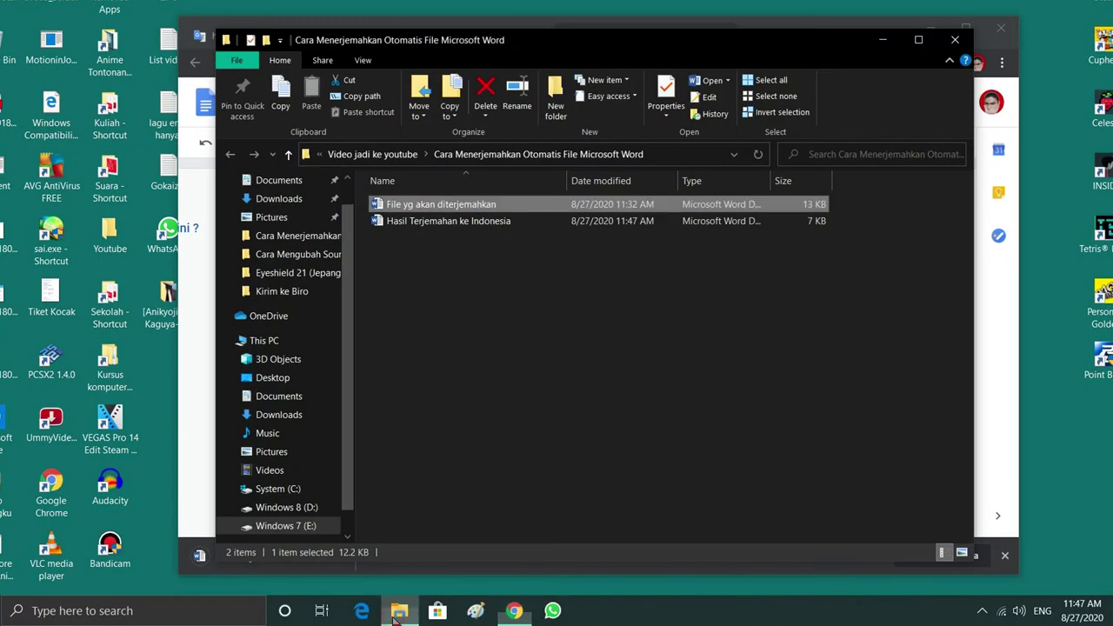
Open 'Hasil Terjemahan ke Indonesia' and the English original in Word, moving the original's window left
double_click(419, 224)
double_click(441, 204)
mouse_move(850, 17)
mouse_down()
mouse_move(395, 30)
mouse_move(265, 18)
mouse_up()
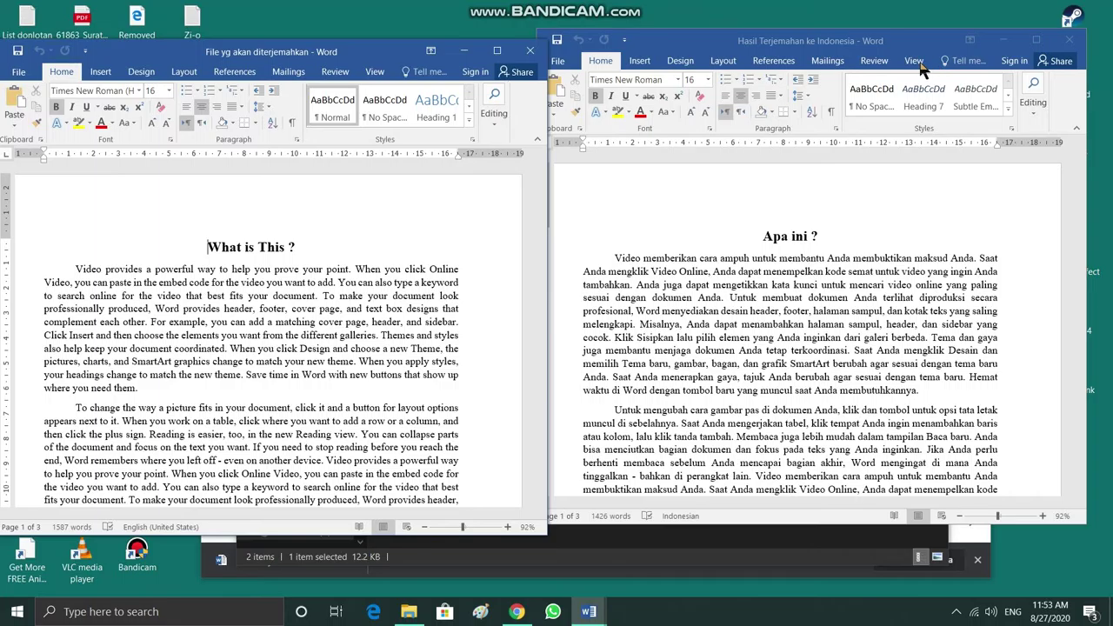
Turn on View Side by Side with the English original on the left and the translation on the right
click(914, 61)
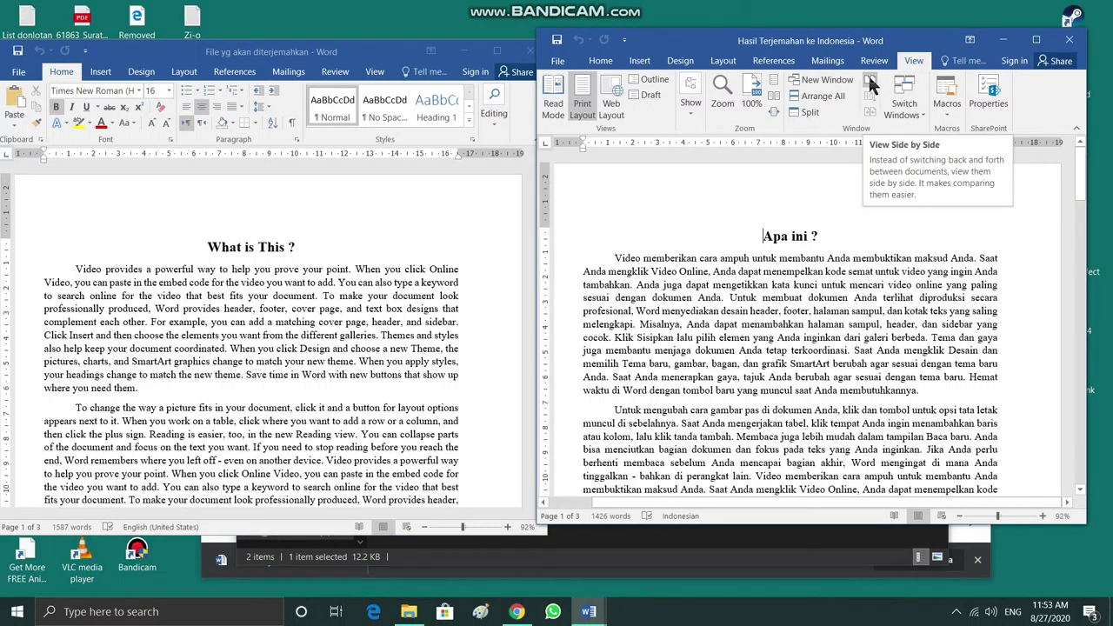
click(869, 81)
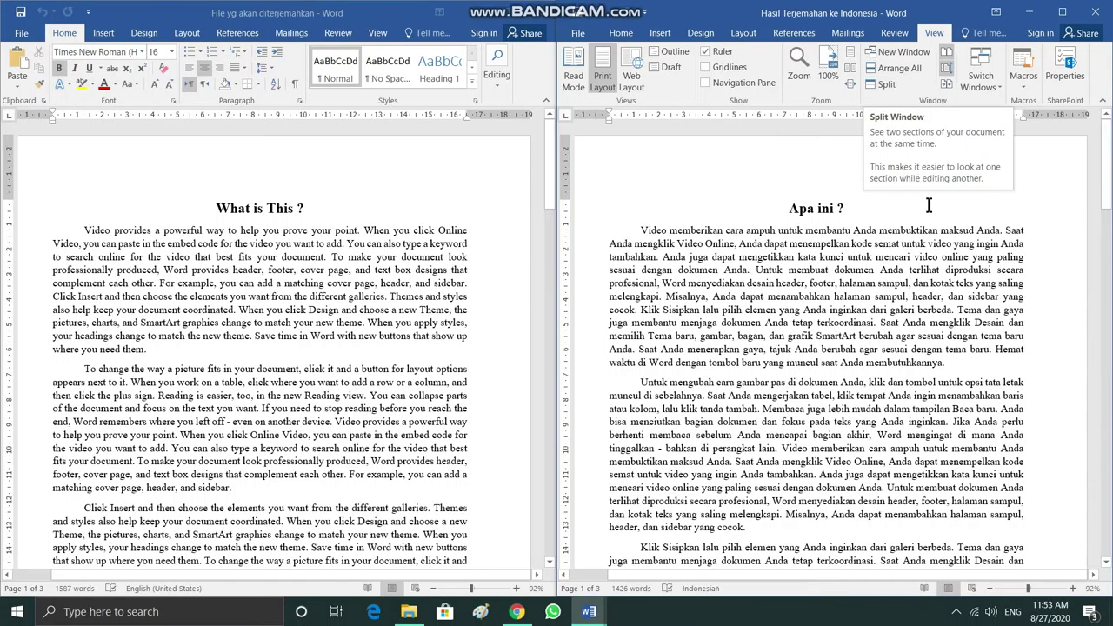
click(945, 84)
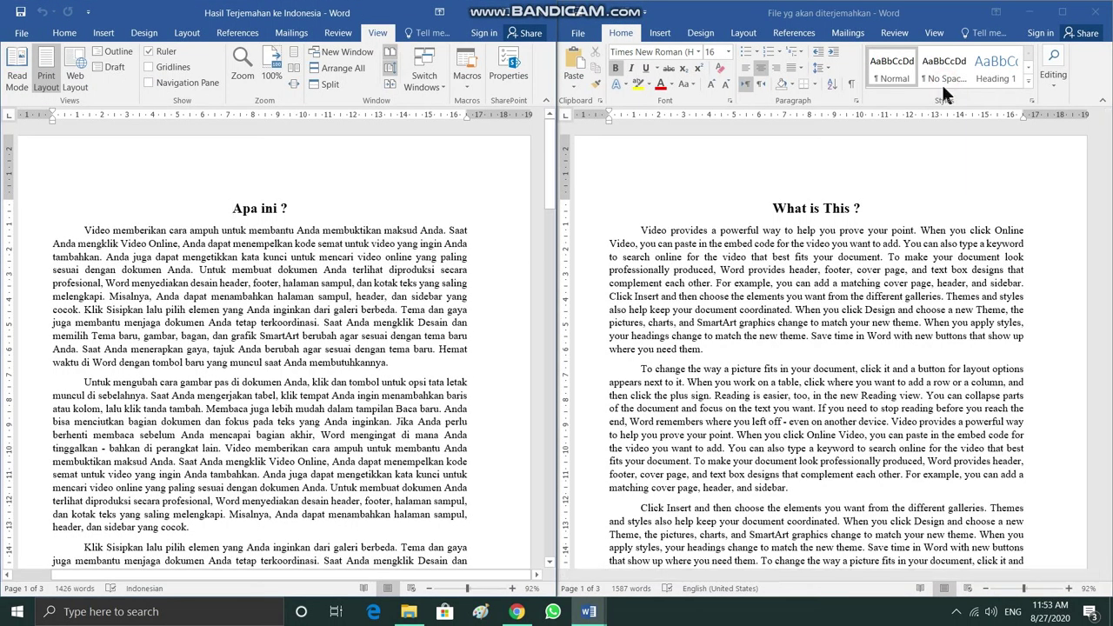
click(934, 33)
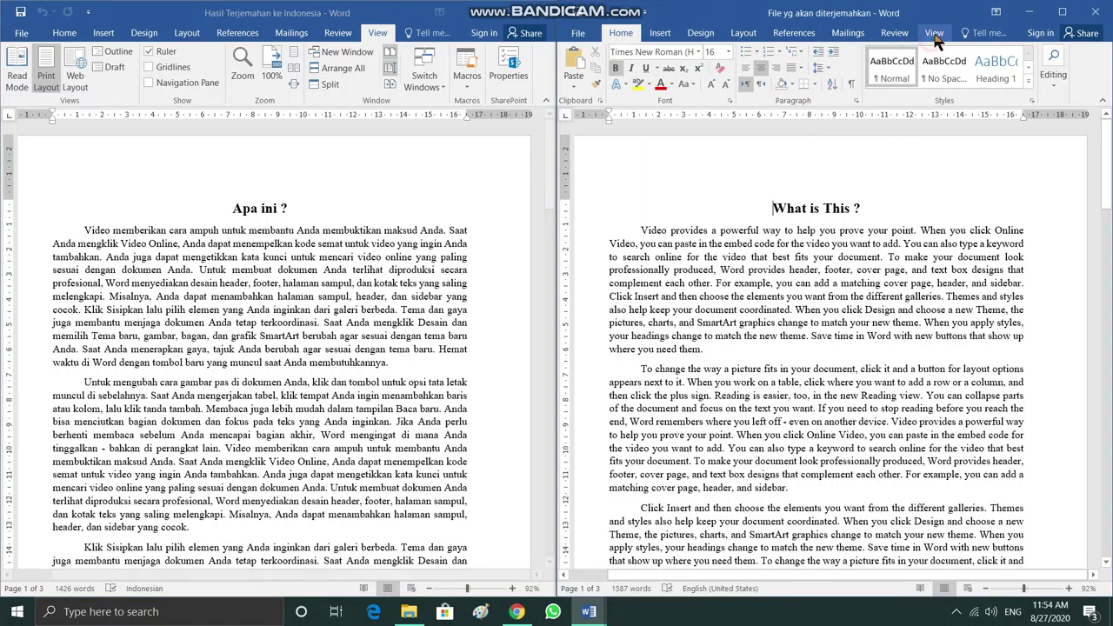
click(947, 83)
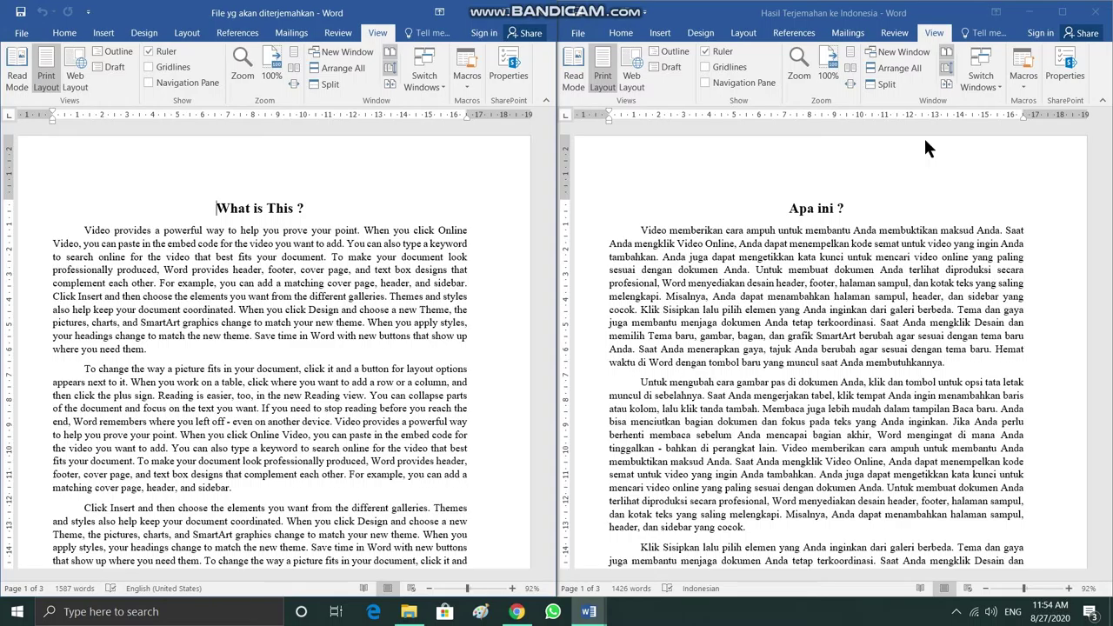
Scroll through both documents together to compare the English and Indonesian text
scroll(778, 340, down, 2)
scroll(779, 339, down, 4)
scroll(778, 339, down, 4)
scroll(778, 339, down, 5)
scroll(778, 339, down, 5)
scroll(778, 339, down, 5)
scroll(778, 339, down, 5)
scroll(776, 340, down, 5)
scroll(776, 340, down, 5)
scroll(779, 342, up, 7)
scroll(778, 341, down, 5)
scroll(779, 341, down, 5)
scroll(778, 341, down, 5)
scroll(781, 341, up, 3)
scroll(780, 342, up, 3)
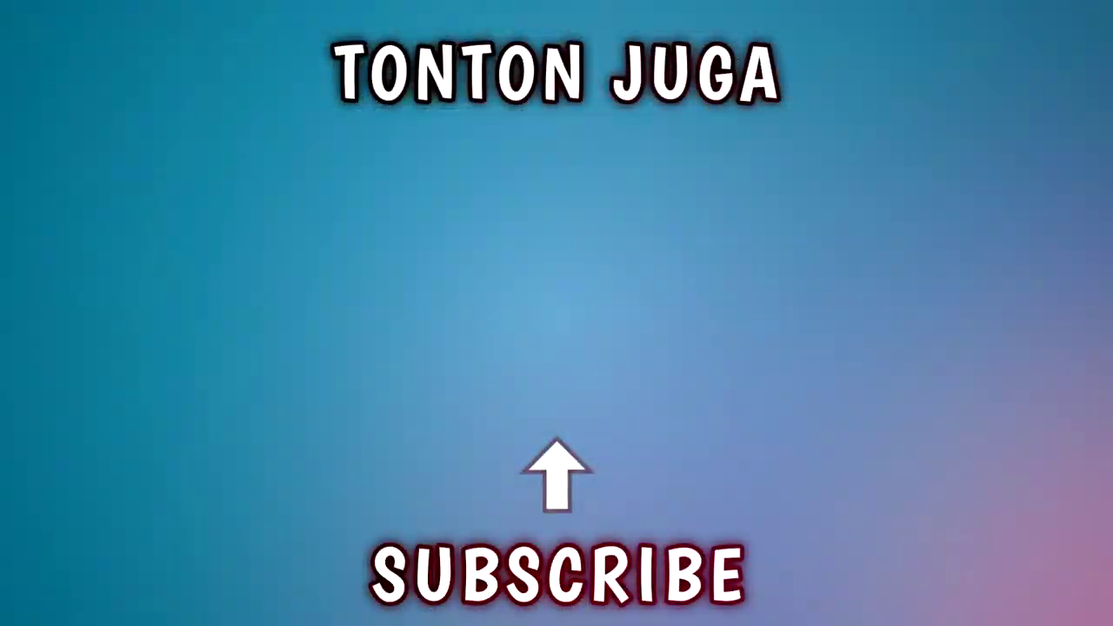